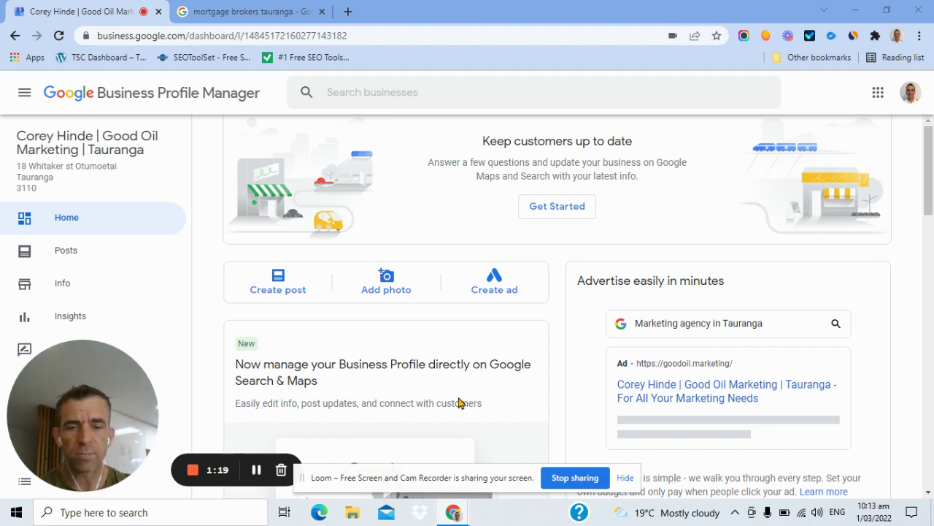
Hide the Loom screen-sharing notice bar
{"action": "left_click", "coordinate": [625, 478]}
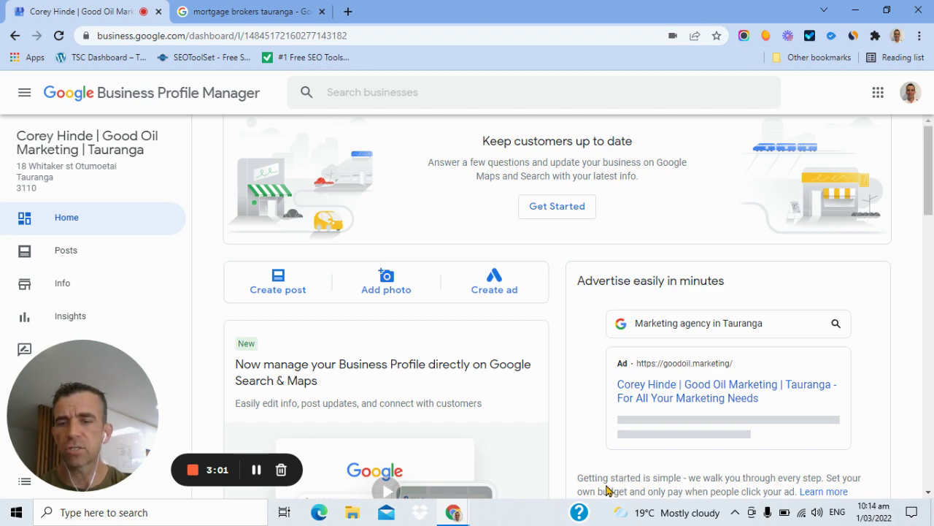
{"action": "left_click", "coordinate": [267, 16]}
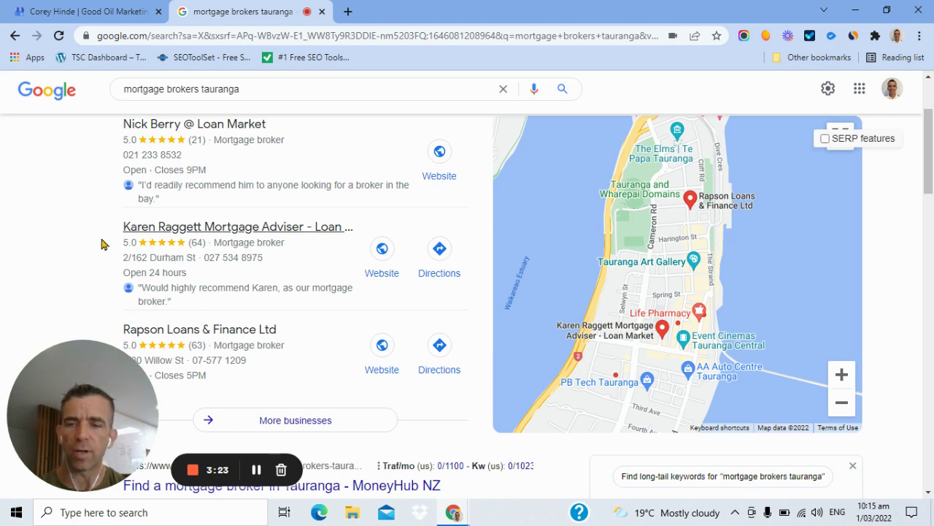
{"action": "scroll", "coordinate": [92, 224], "scroll_direction": "down", "scroll_amount": 2}
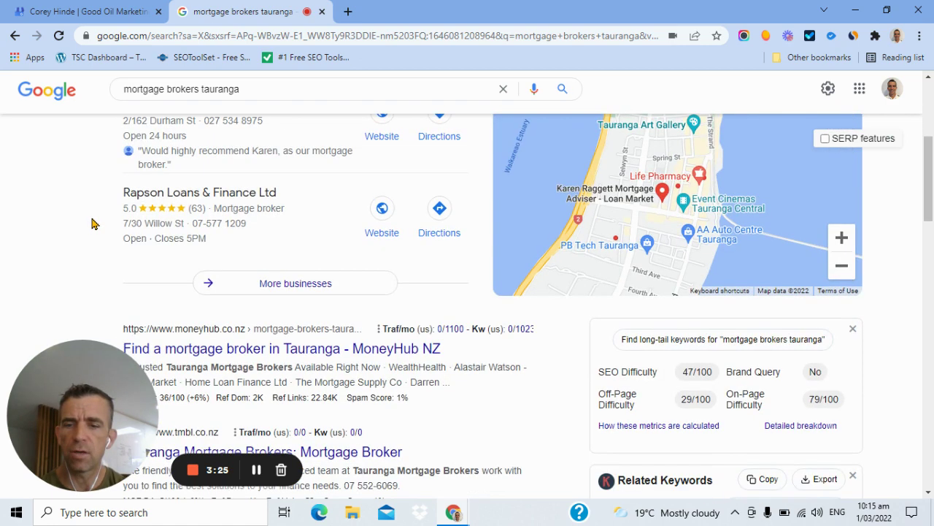
{"action": "scroll", "coordinate": [91, 224], "scroll_direction": "down", "scroll_amount": 1}
{"action": "scroll", "coordinate": [91, 225], "scroll_direction": "up", "scroll_amount": 5}
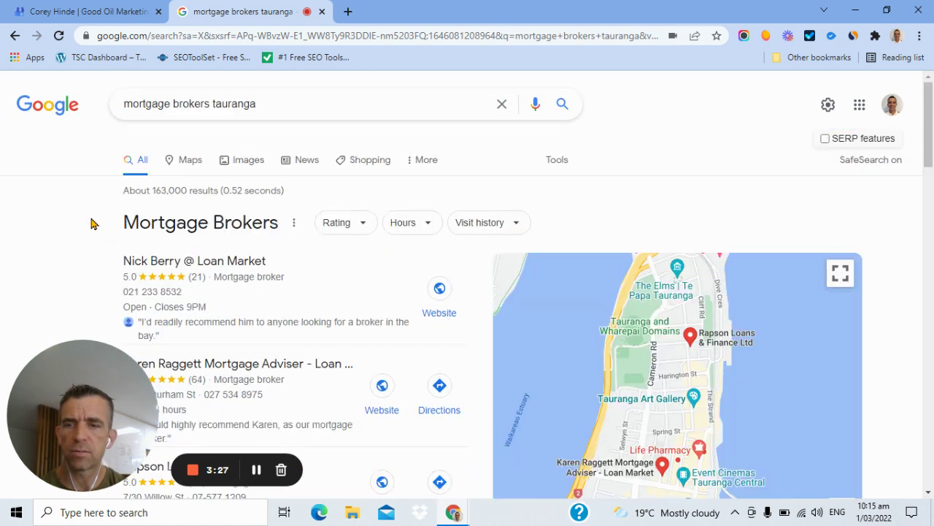
{"action": "scroll", "coordinate": [91, 225], "scroll_direction": "down", "scroll_amount": 2}
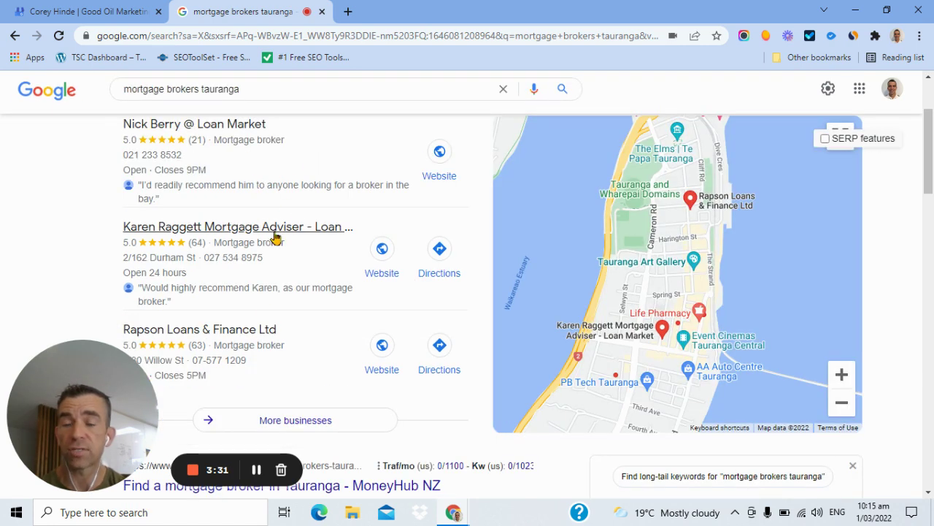
{"action": "scroll", "coordinate": [63, 192], "scroll_direction": "down", "scroll_amount": 1}
{"action": "scroll", "coordinate": [65, 192], "scroll_direction": "down", "scroll_amount": 3}
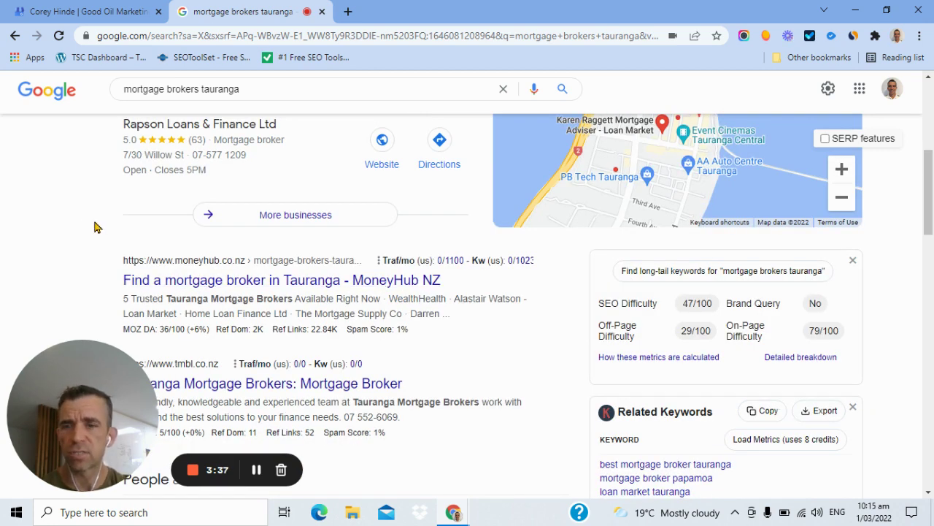
{"action": "scroll", "coordinate": [179, 219], "scroll_direction": "down", "scroll_amount": 1}
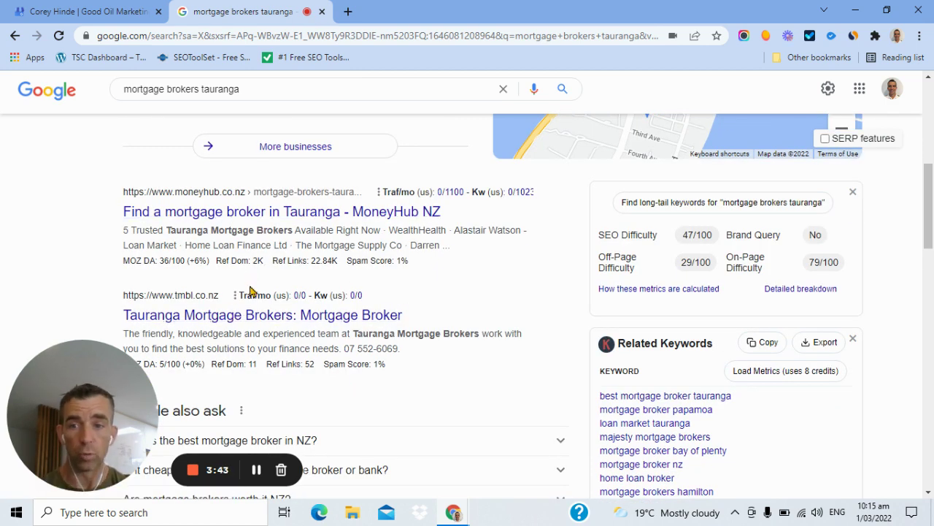
{"action": "scroll", "coordinate": [246, 292], "scroll_direction": "down", "scroll_amount": 2}
{"action": "scroll", "coordinate": [245, 292], "scroll_direction": "up", "scroll_amount": 3}
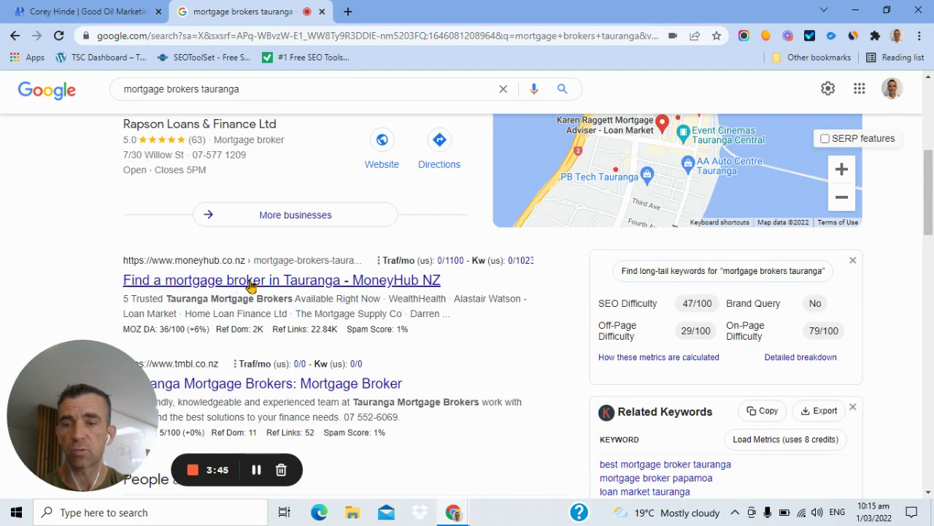
{"action": "scroll", "coordinate": [235, 284], "scroll_direction": "down", "scroll_amount": 5}
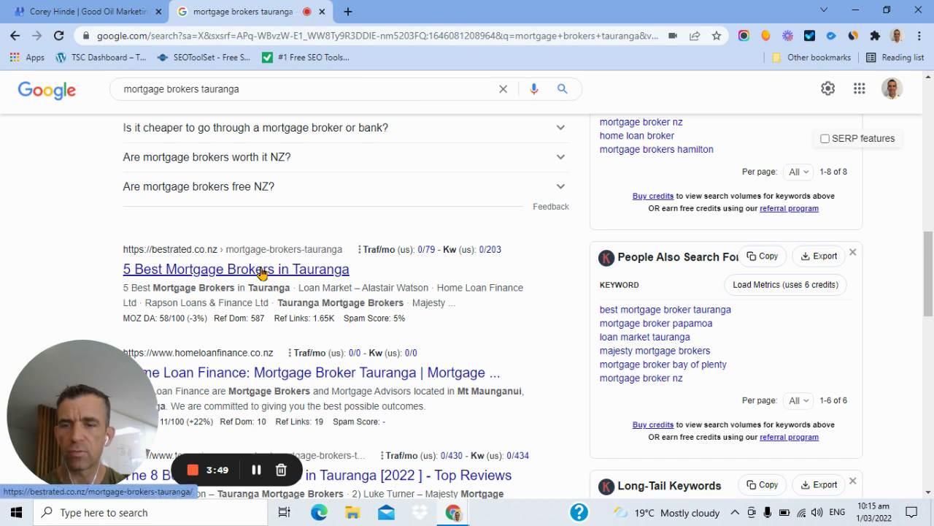
{"action": "scroll", "coordinate": [262, 271], "scroll_direction": "up", "scroll_amount": 5}
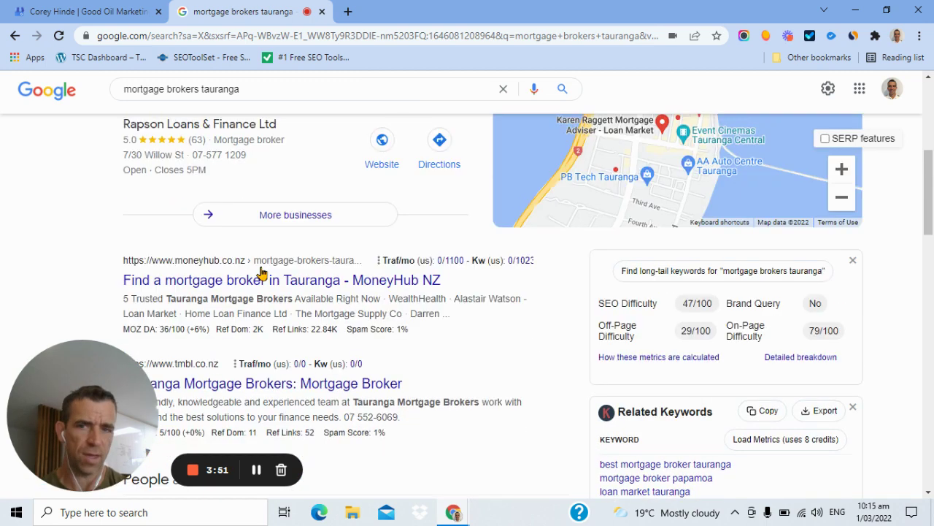
{"action": "scroll", "coordinate": [261, 271], "scroll_direction": "up", "scroll_amount": 3}
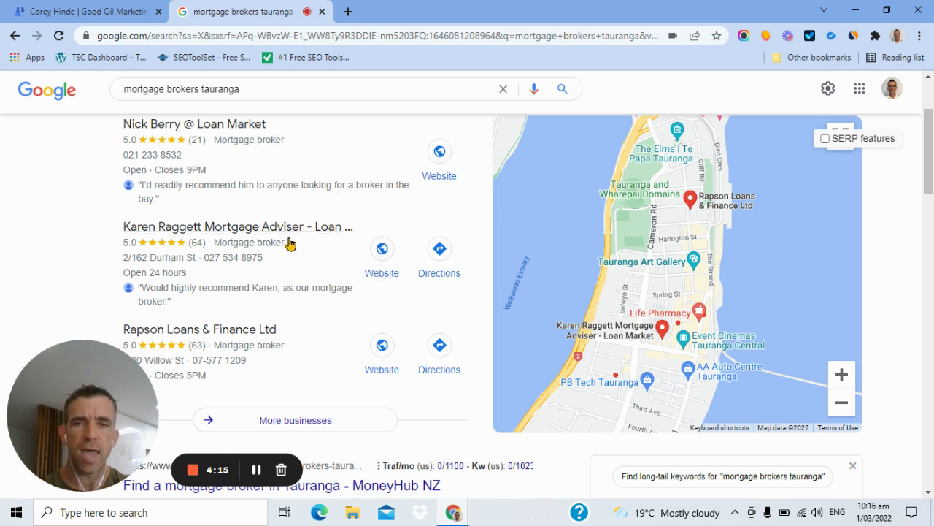
{"action": "scroll", "coordinate": [316, 324], "scroll_direction": "down", "scroll_amount": 1}
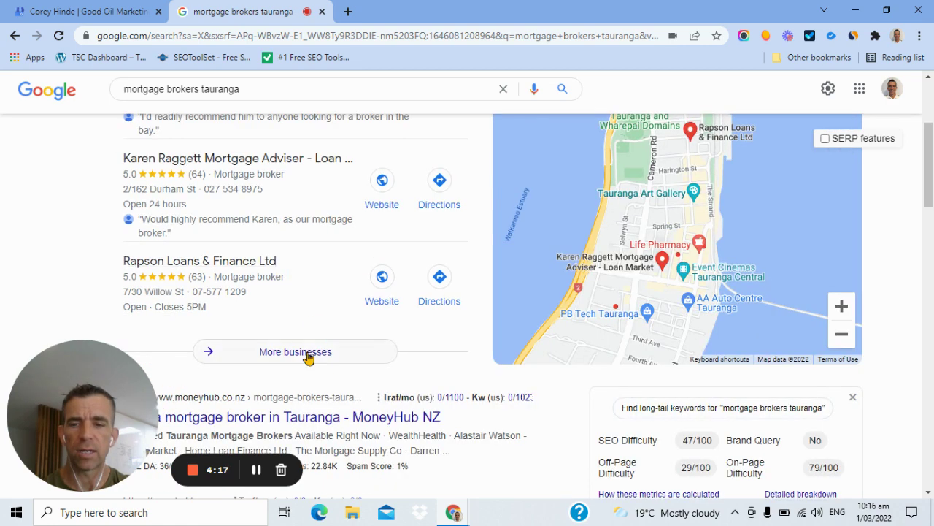
{"action": "left_click", "coordinate": [307, 352]}
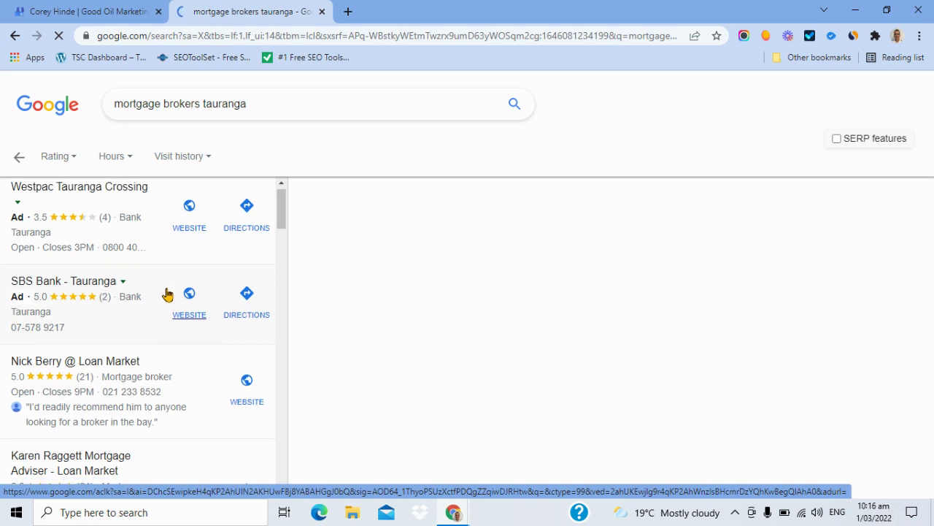
{"action": "scroll", "coordinate": [135, 244], "scroll_direction": "down", "scroll_amount": 1}
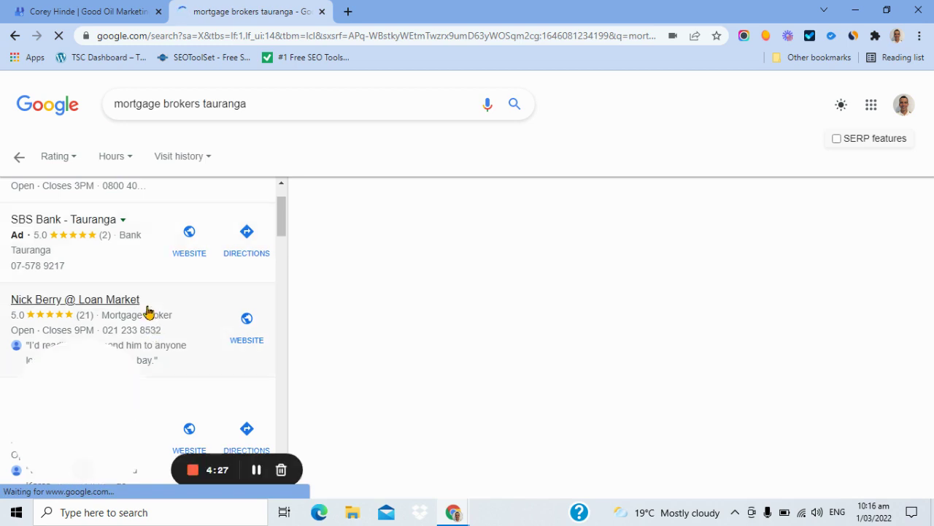
{"action": "scroll", "coordinate": [147, 312], "scroll_direction": "down", "scroll_amount": 2}
{"action": "scroll", "coordinate": [162, 271], "scroll_direction": "down", "scroll_amount": 1}
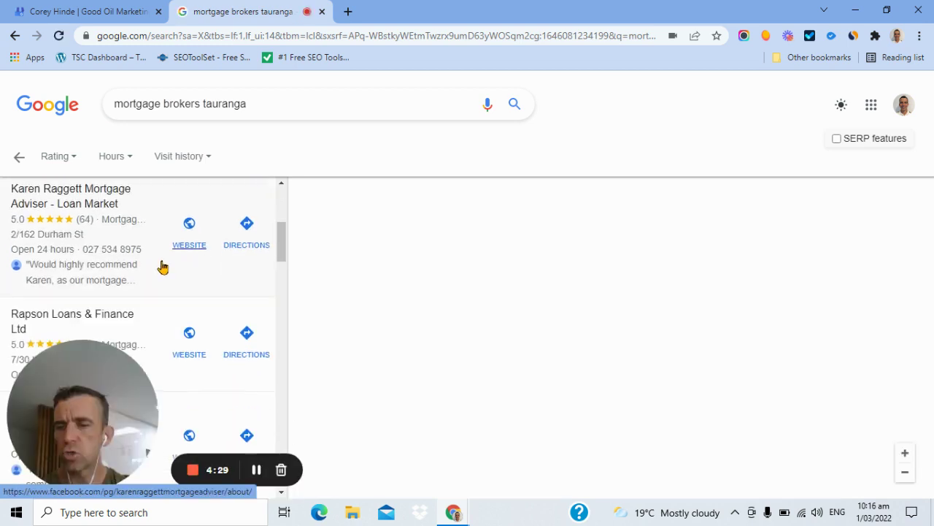
{"action": "scroll", "coordinate": [162, 265], "scroll_direction": "down", "scroll_amount": 2}
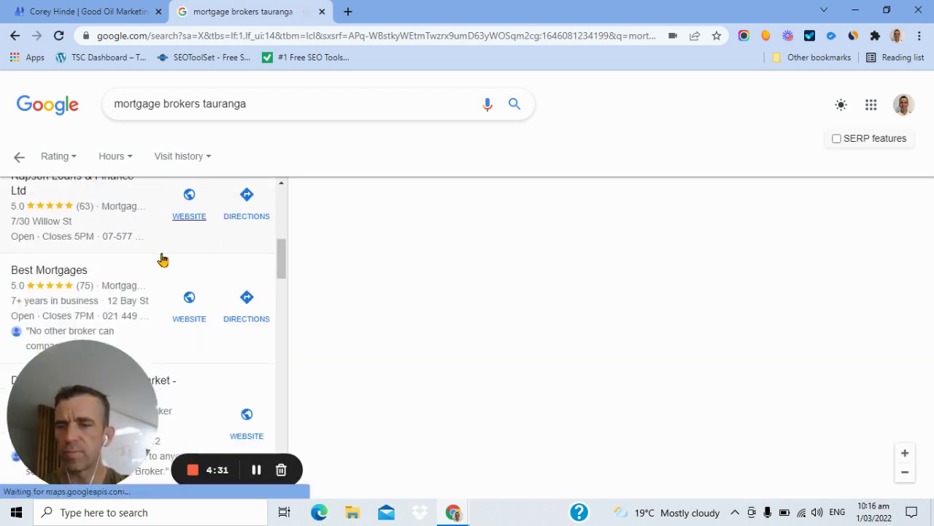
{"action": "scroll", "coordinate": [162, 259], "scroll_direction": "down", "scroll_amount": 2}
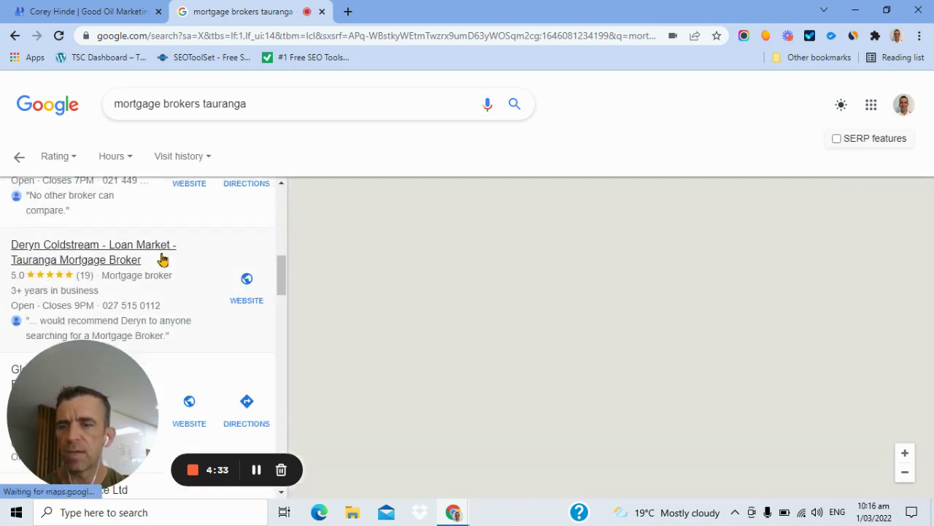
{"action": "scroll", "coordinate": [214, 271], "scroll_direction": "up", "scroll_amount": 1}
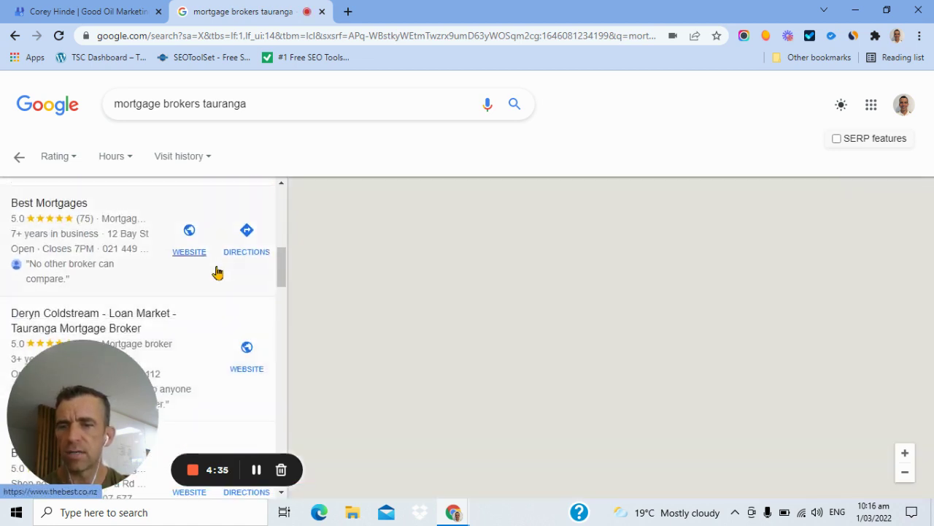
{"action": "scroll", "coordinate": [216, 271], "scroll_direction": "up", "scroll_amount": 3}
{"action": "left_click", "coordinate": [19, 160]}
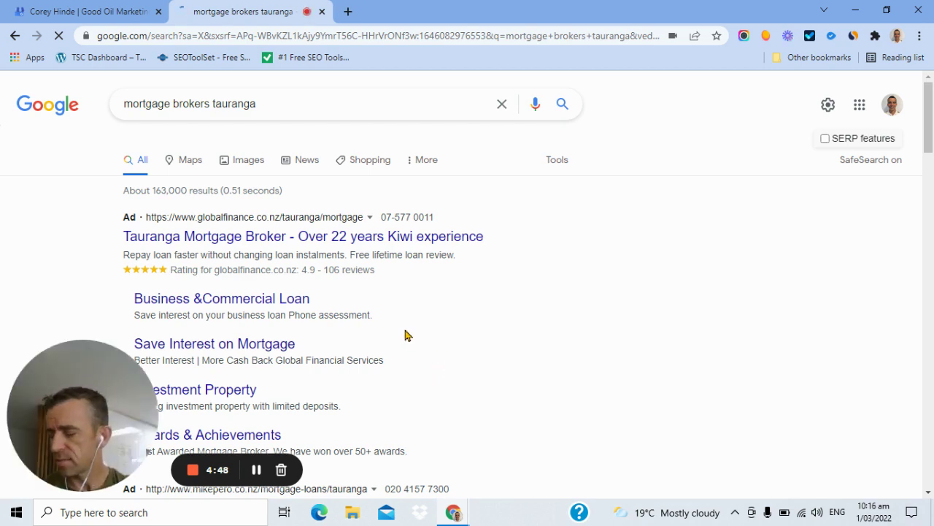
{"action": "scroll", "coordinate": [408, 305], "scroll_direction": "down", "scroll_amount": 1}
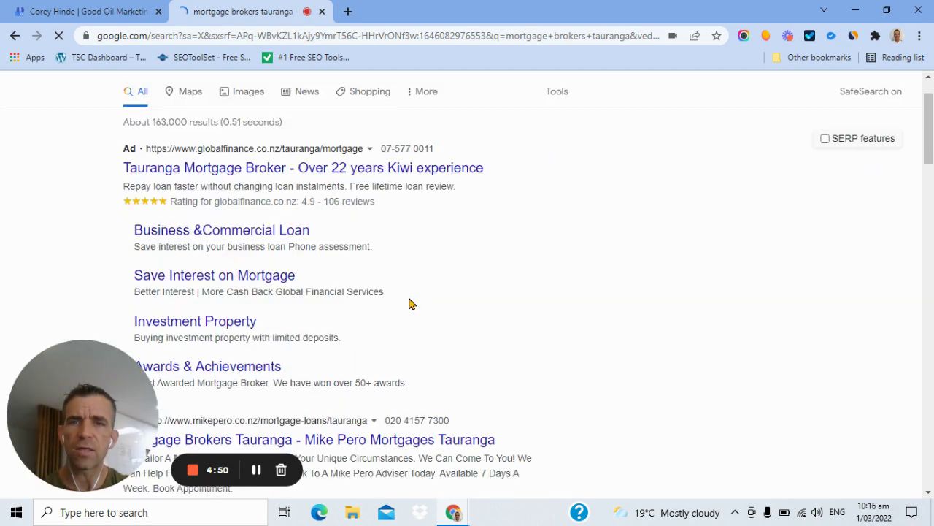
{"action": "scroll", "coordinate": [408, 303], "scroll_direction": "down", "scroll_amount": 6}
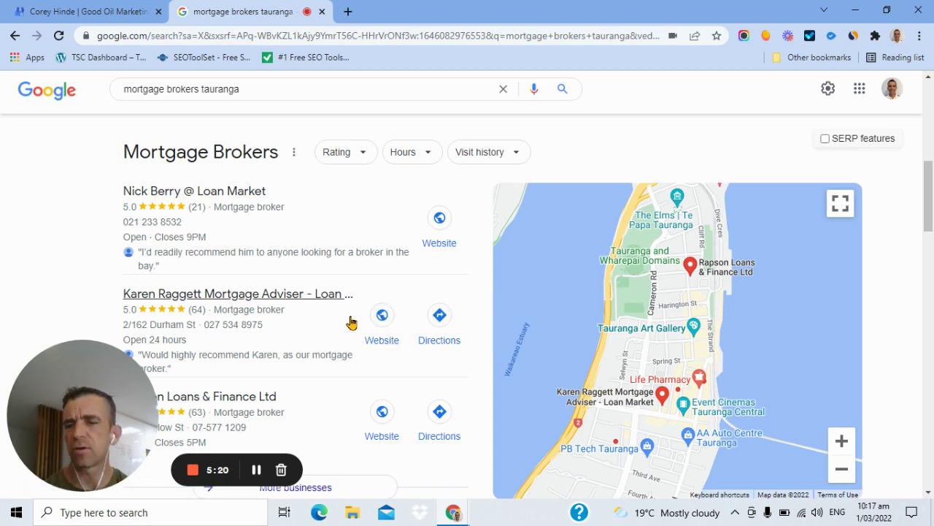
{"action": "scroll", "coordinate": [349, 309], "scroll_direction": "down", "scroll_amount": 2}
{"action": "scroll", "coordinate": [351, 309], "scroll_direction": "up", "scroll_amount": 2}
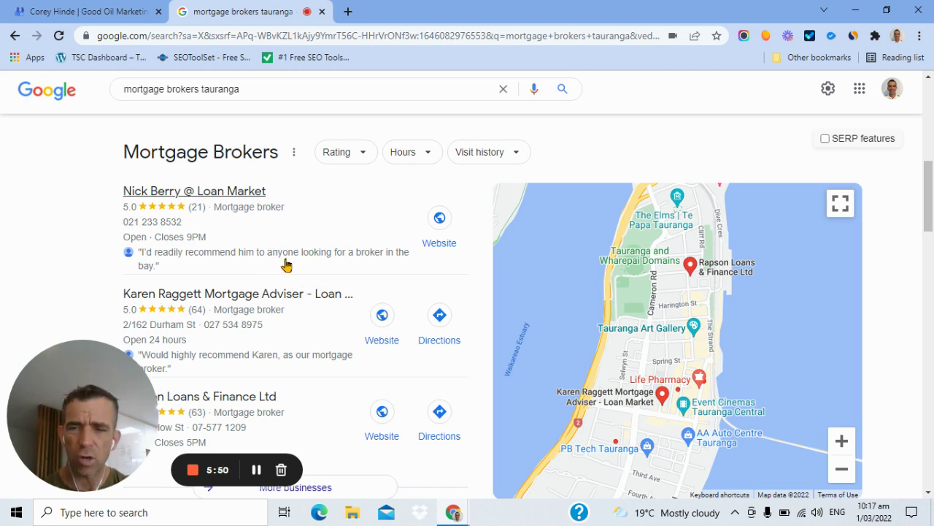
{"action": "scroll", "coordinate": [296, 219], "scroll_direction": "down", "scroll_amount": 1}
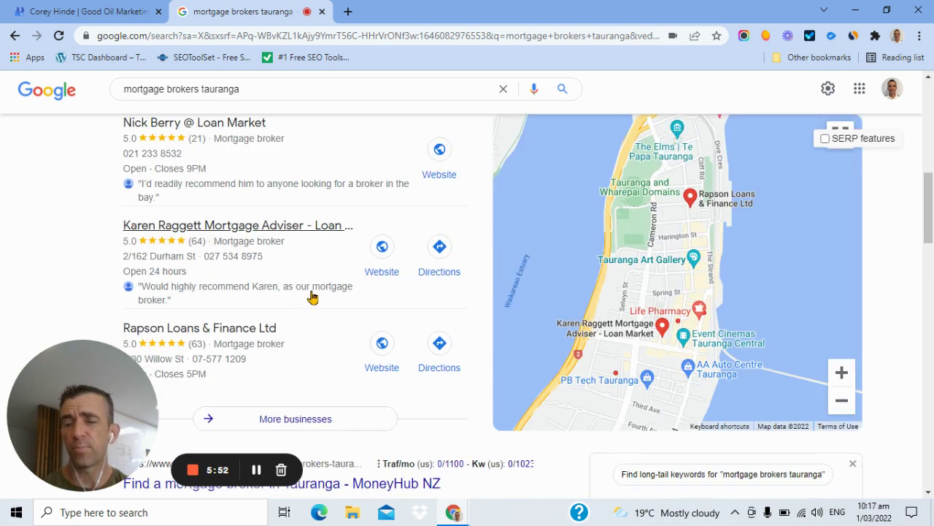
{"action": "scroll", "coordinate": [314, 292], "scroll_direction": "up", "scroll_amount": 1}
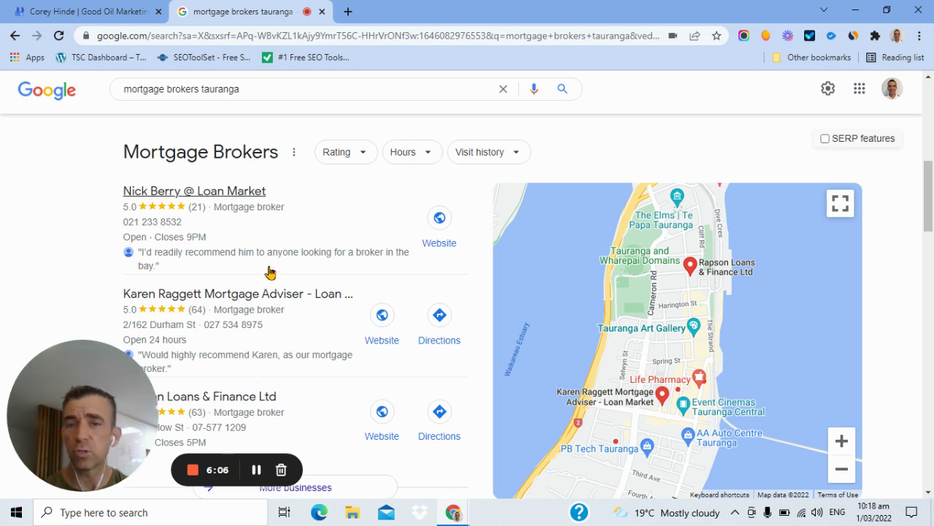
{"action": "scroll", "coordinate": [321, 324], "scroll_direction": "down", "scroll_amount": 2}
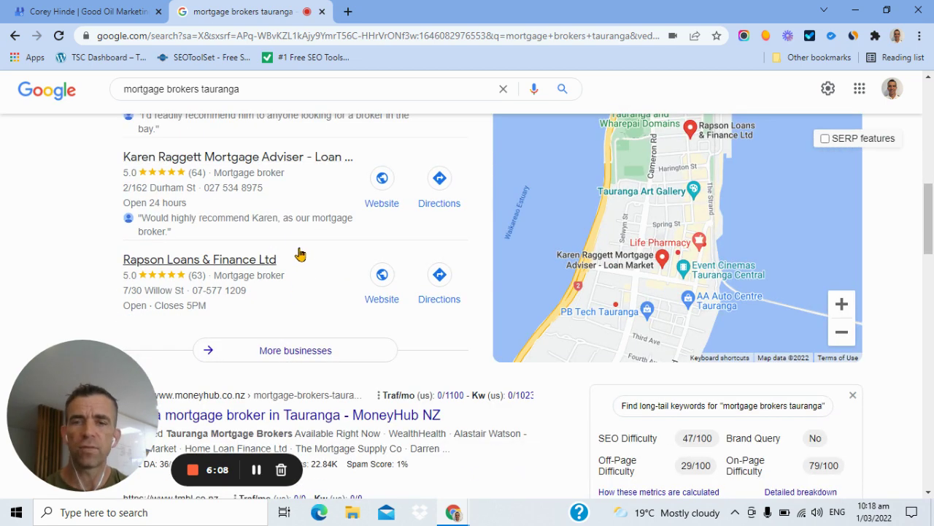
{"action": "scroll", "coordinate": [300, 253], "scroll_direction": "up", "scroll_amount": 1}
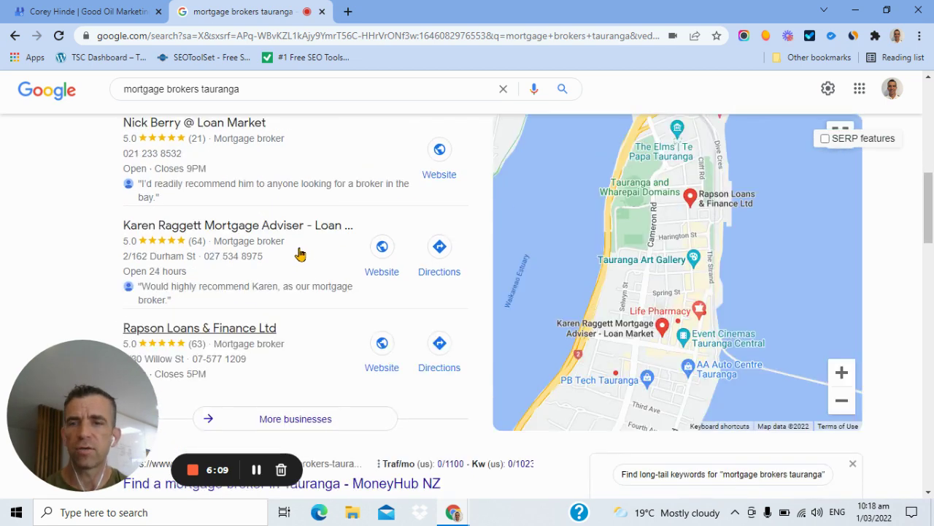
{"action": "left_click", "coordinate": [129, 15]}
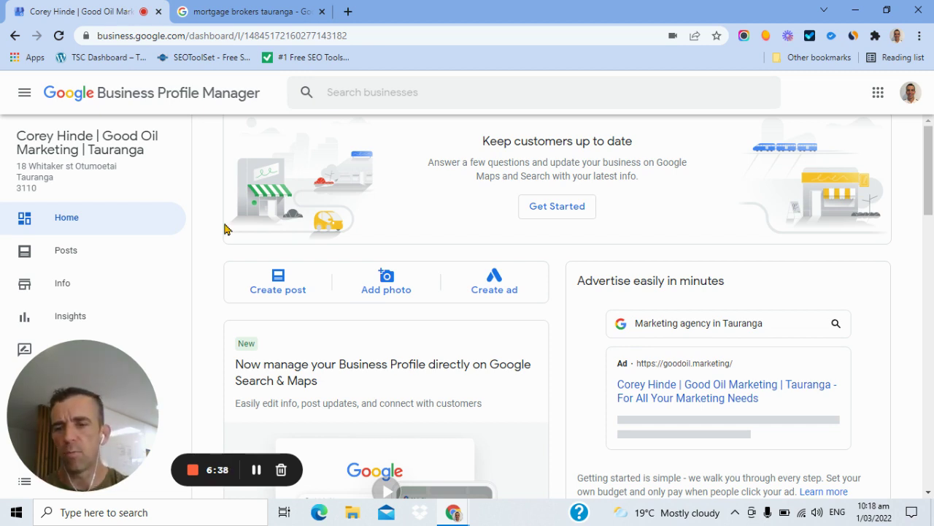
{"action": "left_click_drag", "start_coordinate": [121, 385], "coordinate": [308, 171]}
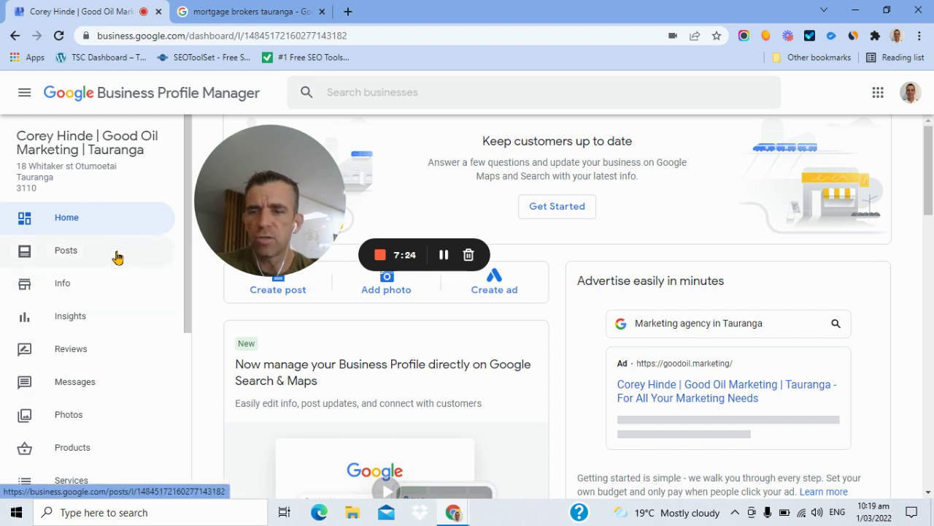
Scroll the Home dashboard to the Performance figures: 1.27K views, 890 searches, 677 activities
{"action": "scroll", "coordinate": [111, 300], "scroll_direction": "down", "scroll_amount": 2}
{"action": "scroll", "coordinate": [108, 308], "scroll_direction": "up", "scroll_amount": 2}
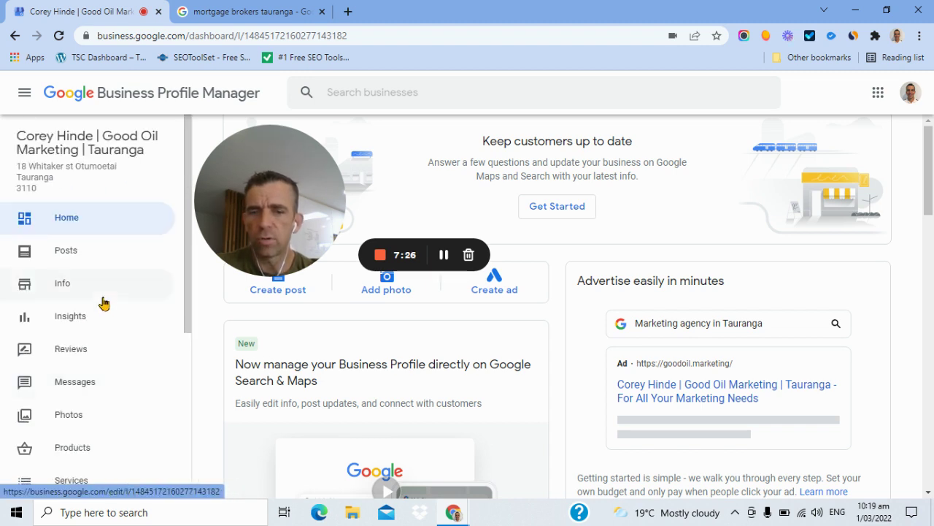
{"action": "scroll", "coordinate": [580, 286], "scroll_direction": "down", "scroll_amount": 4}
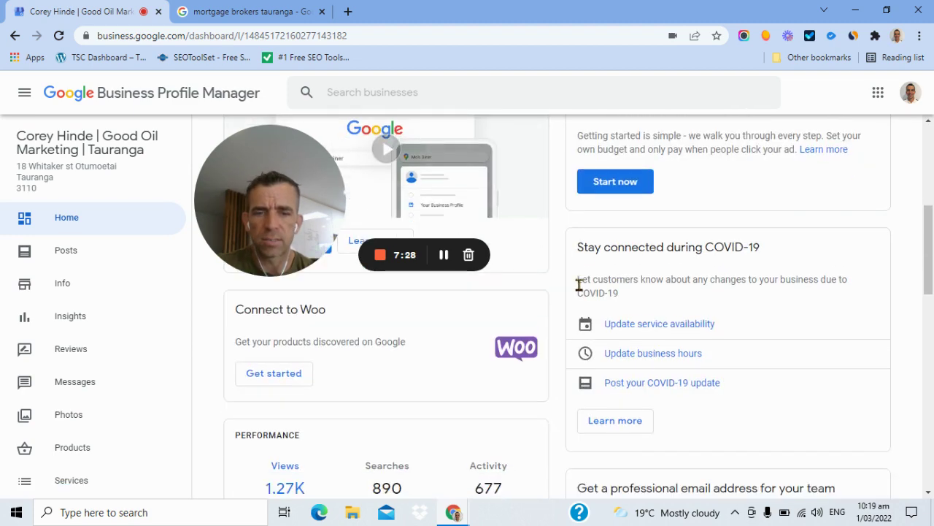
{"action": "scroll", "coordinate": [579, 286], "scroll_direction": "up", "scroll_amount": 5}
{"action": "left_click_drag", "start_coordinate": [296, 196], "coordinate": [261, 195]}
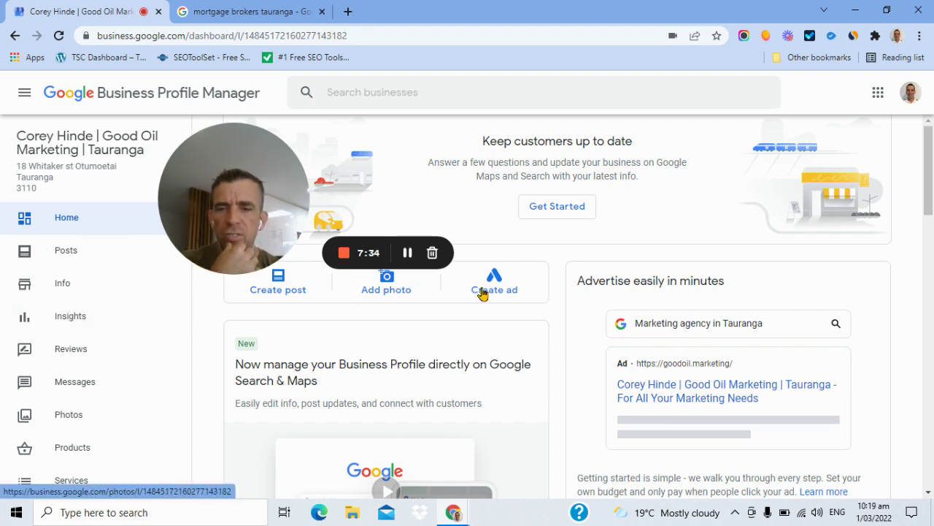
{"action": "scroll", "coordinate": [486, 294], "scroll_direction": "down", "scroll_amount": 4}
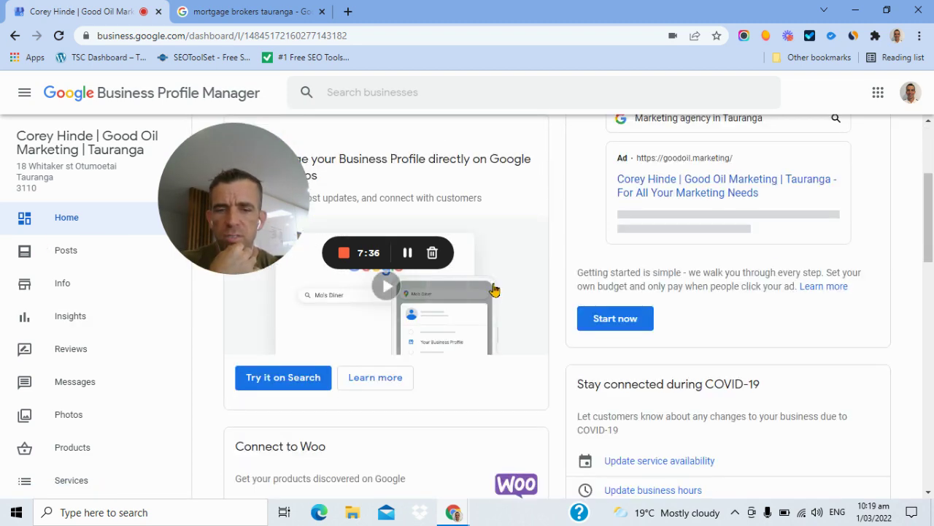
{"action": "scroll", "coordinate": [496, 288], "scroll_direction": "down", "scroll_amount": 1}
{"action": "scroll", "coordinate": [497, 288], "scroll_direction": "up", "scroll_amount": 2}
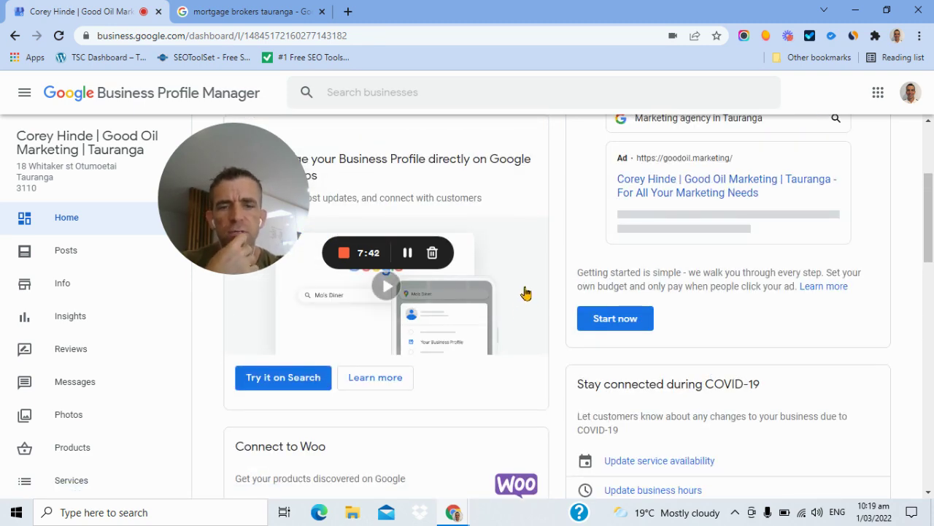
{"action": "scroll", "coordinate": [525, 293], "scroll_direction": "down", "scroll_amount": 3}
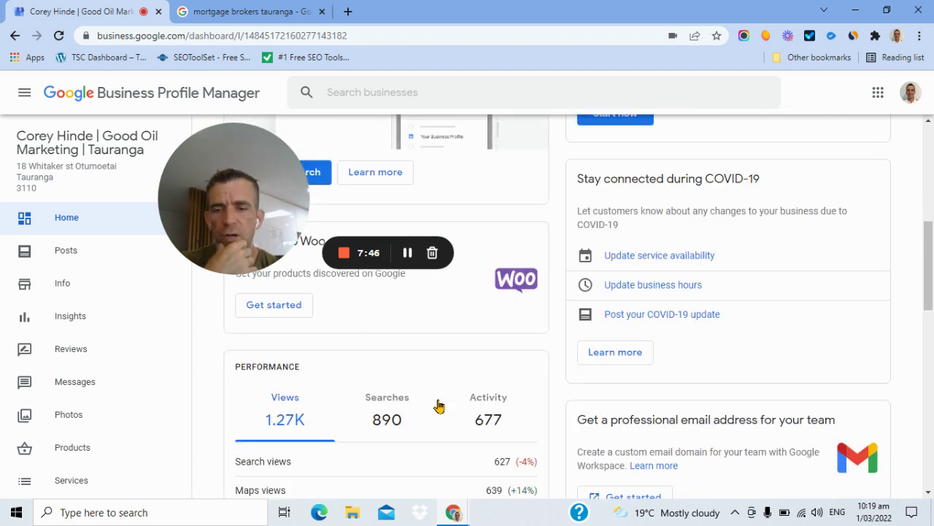
{"action": "scroll", "coordinate": [431, 394], "scroll_direction": "down", "scroll_amount": 1}
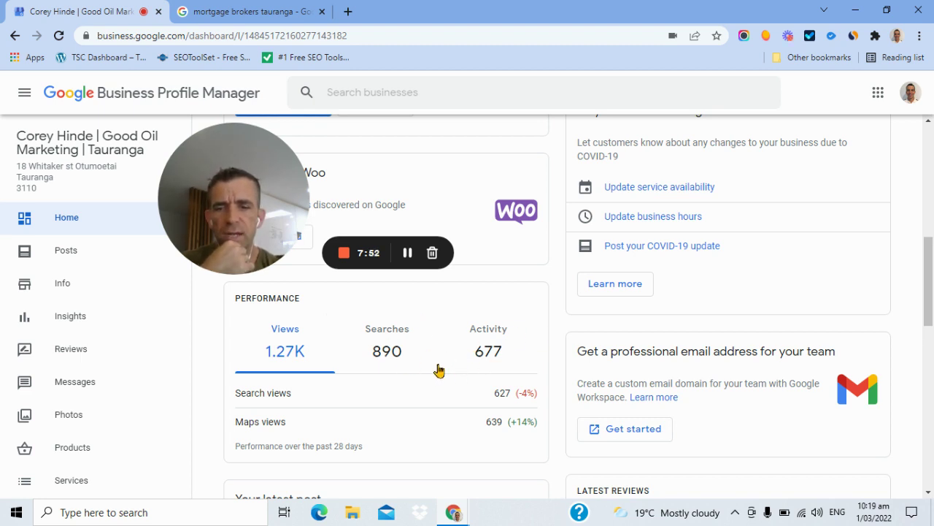
{"action": "left_click", "coordinate": [486, 346]}
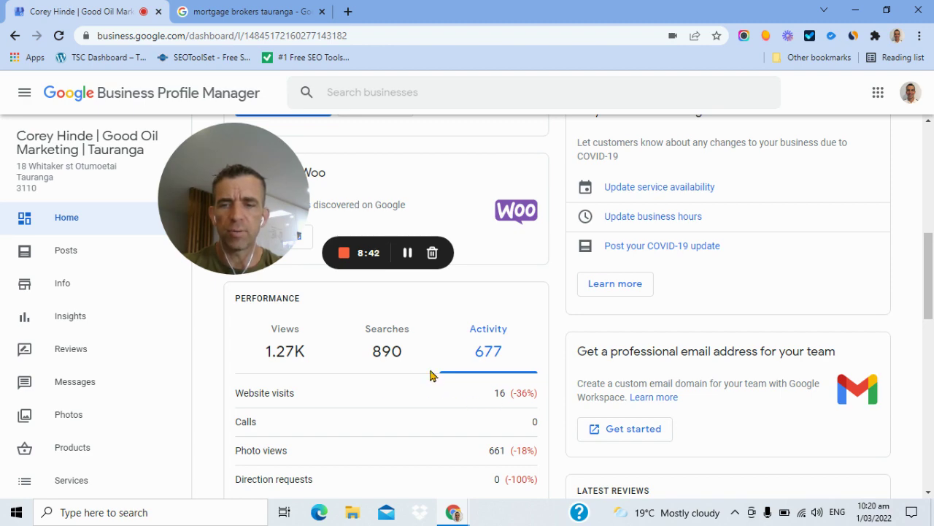
{"action": "scroll", "coordinate": [443, 352], "scroll_direction": "down", "scroll_amount": 1}
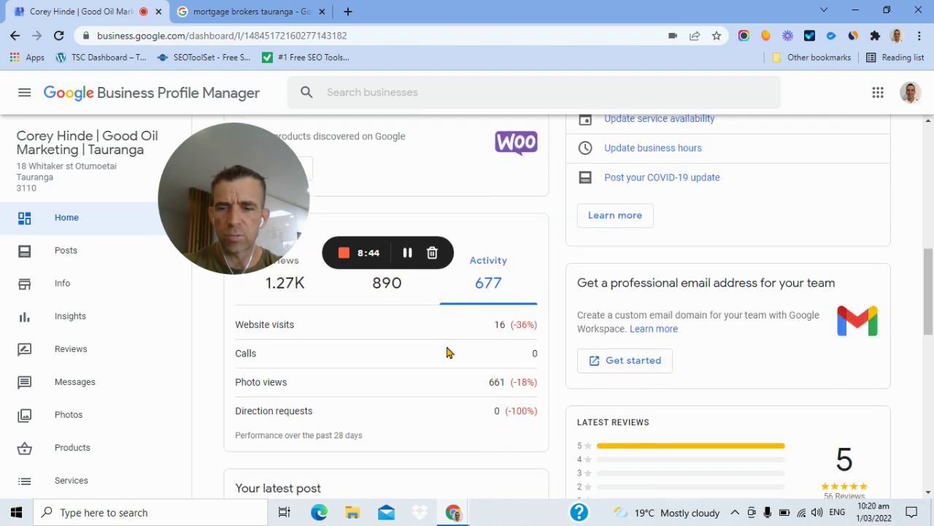
{"action": "scroll", "coordinate": [429, 349], "scroll_direction": "up", "scroll_amount": 1}
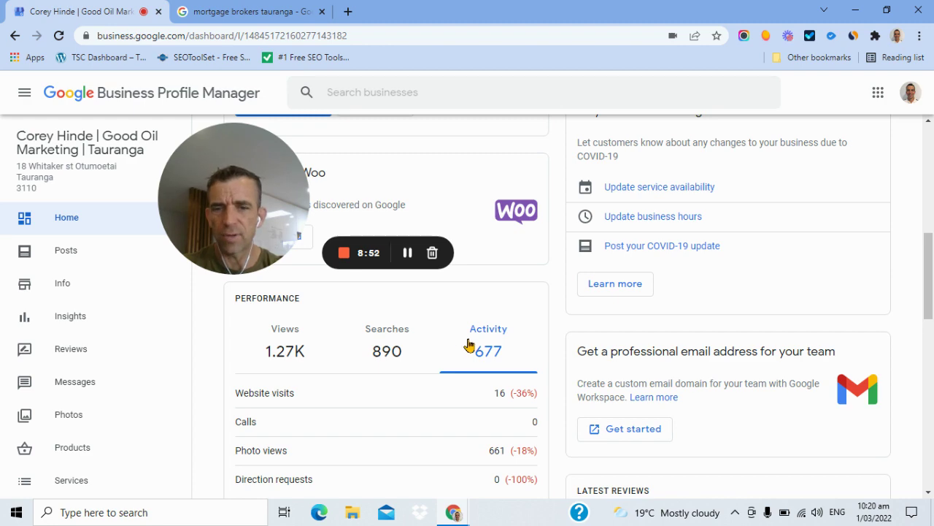
{"action": "scroll", "coordinate": [469, 343], "scroll_direction": "down", "scroll_amount": 3}
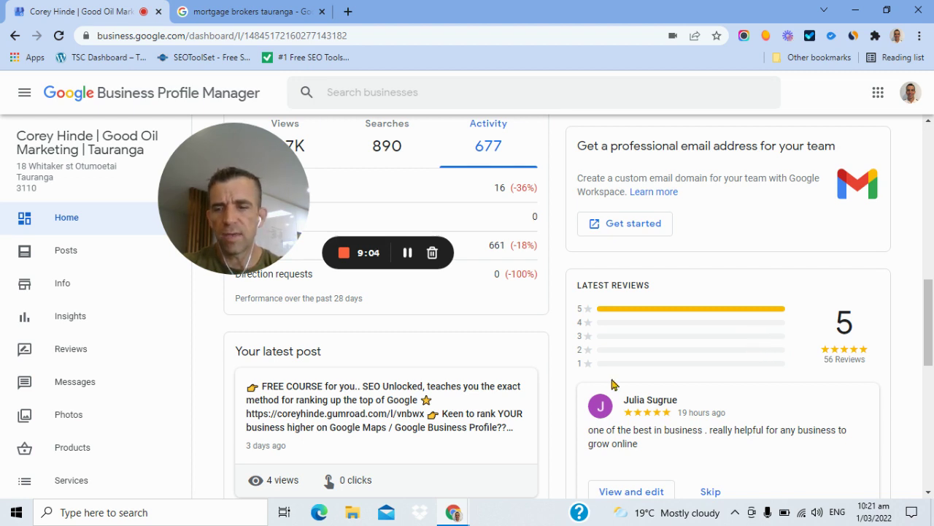
{"action": "scroll", "coordinate": [443, 354], "scroll_direction": "down", "scroll_amount": 1}
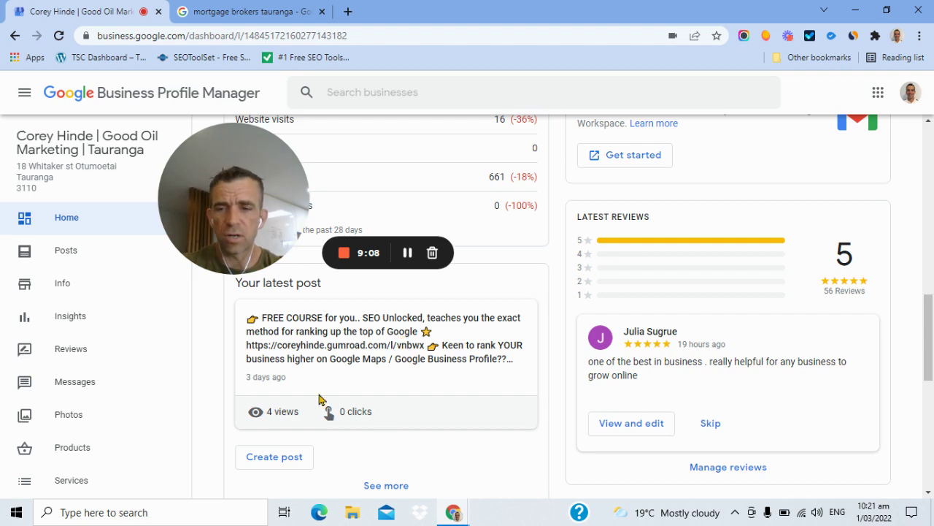
{"action": "scroll", "coordinate": [377, 375], "scroll_direction": "down", "scroll_amount": 2}
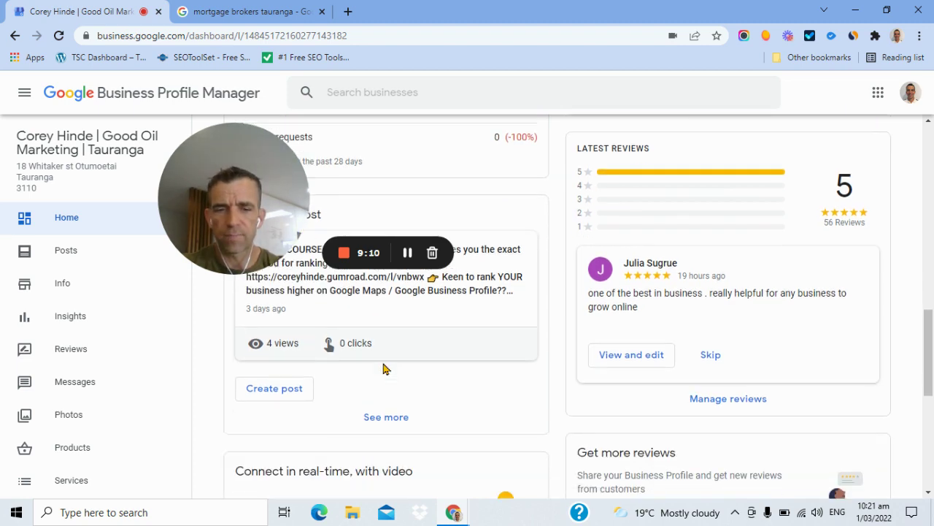
{"action": "scroll", "coordinate": [467, 341], "scroll_direction": "down", "scroll_amount": 1}
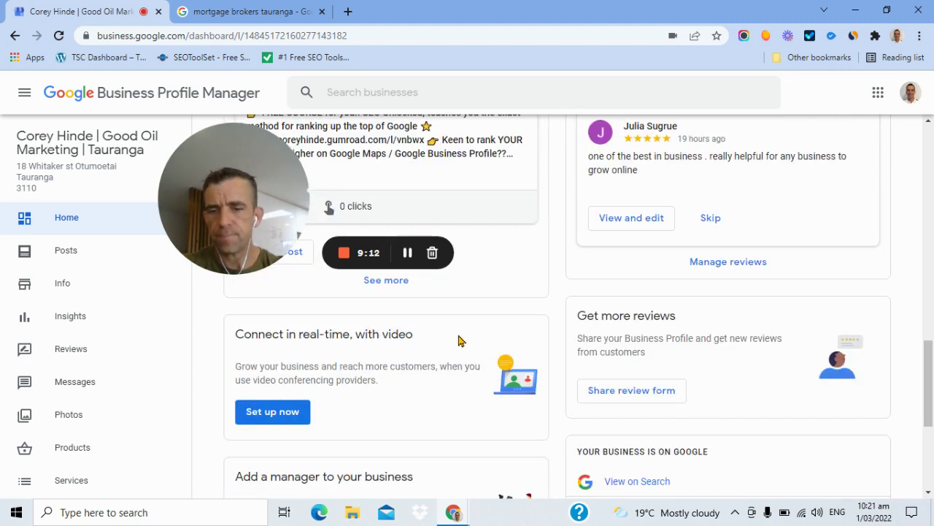
{"action": "scroll", "coordinate": [613, 351], "scroll_direction": "down", "scroll_amount": 2}
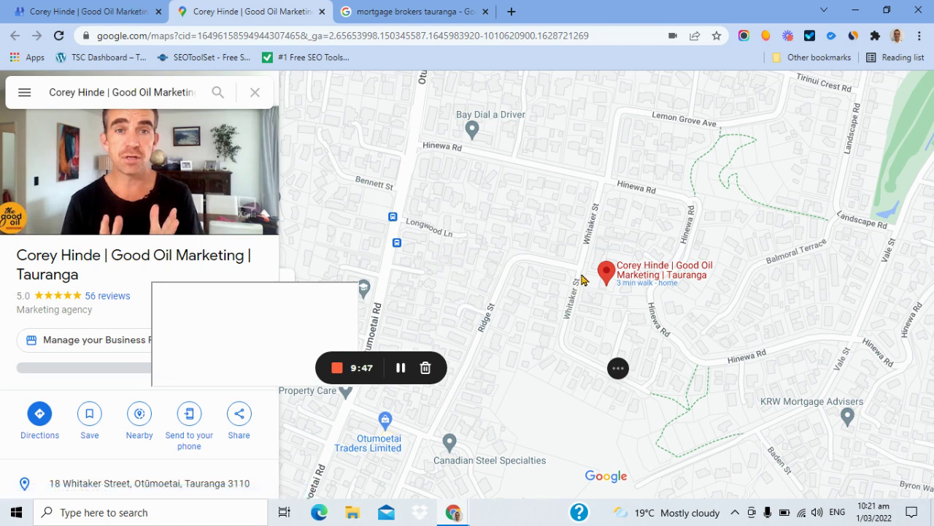
{"action": "scroll", "coordinate": [582, 280], "scroll_direction": "down", "scroll_amount": 2}
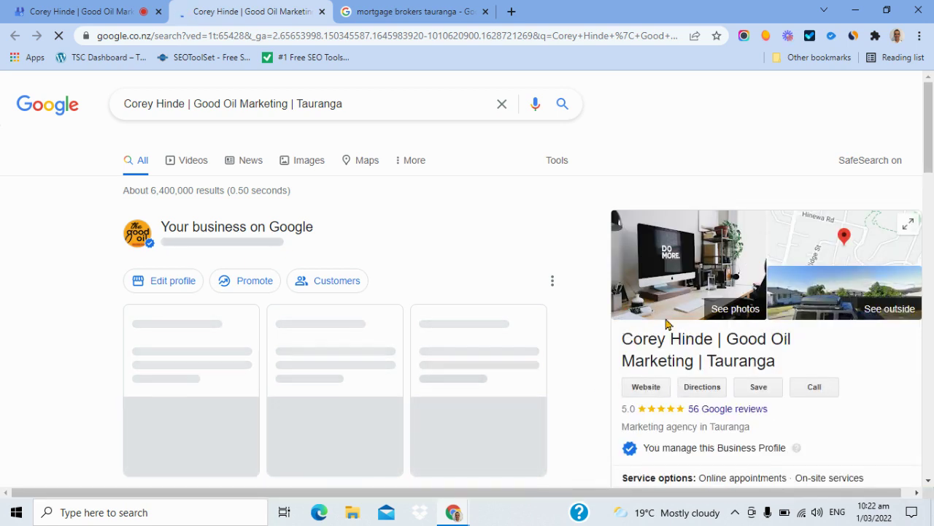
{"action": "scroll", "coordinate": [667, 325], "scroll_direction": "down", "scroll_amount": 1}
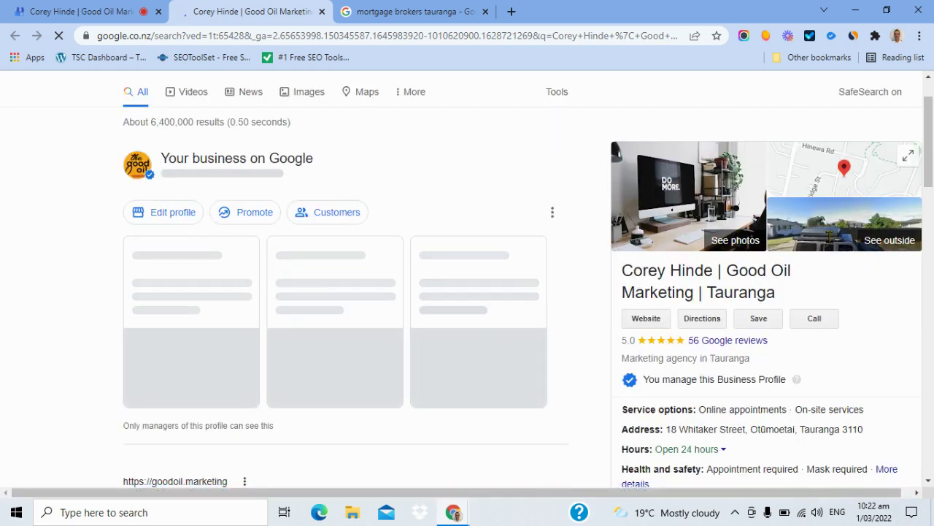
{"action": "scroll", "coordinate": [723, 307], "scroll_direction": "down", "scroll_amount": 3}
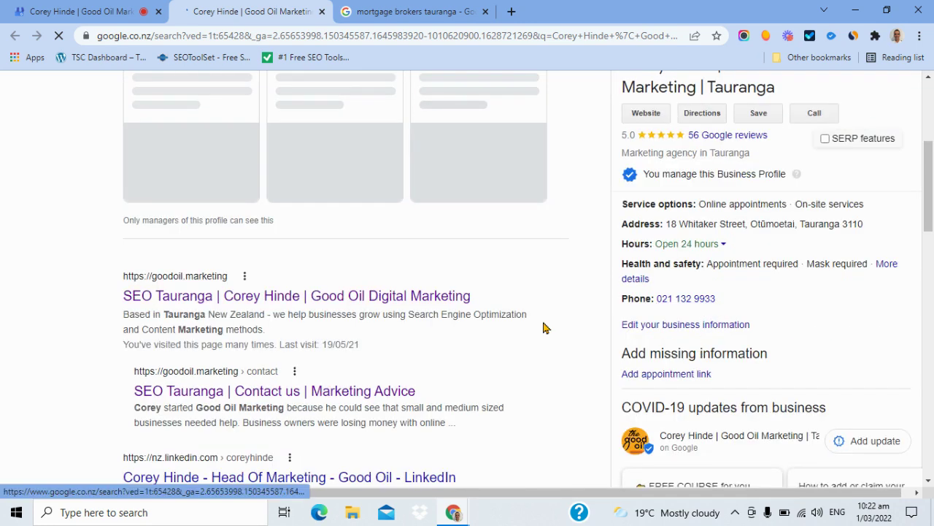
{"action": "scroll", "coordinate": [271, 303], "scroll_direction": "down", "scroll_amount": 2}
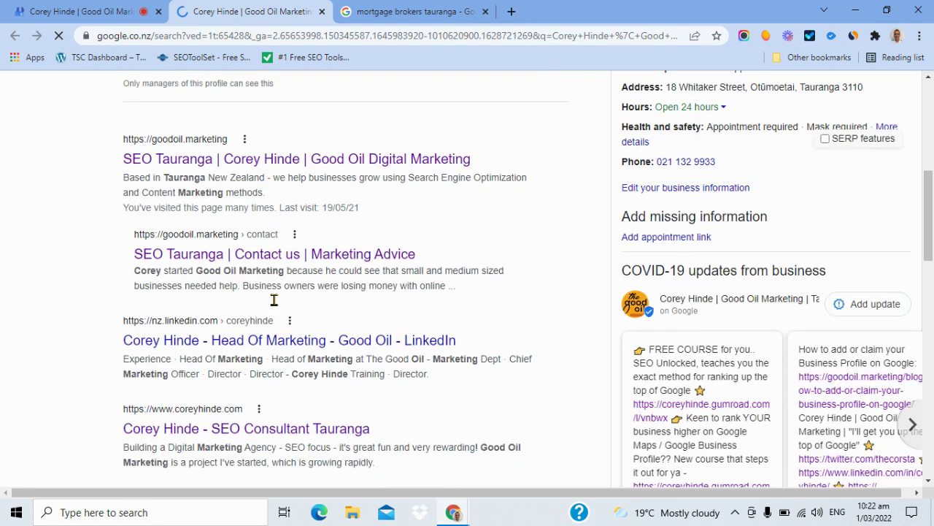
{"action": "scroll", "coordinate": [314, 281], "scroll_direction": "down", "scroll_amount": 1}
{"action": "scroll", "coordinate": [354, 267], "scroll_direction": "down", "scroll_amount": 1}
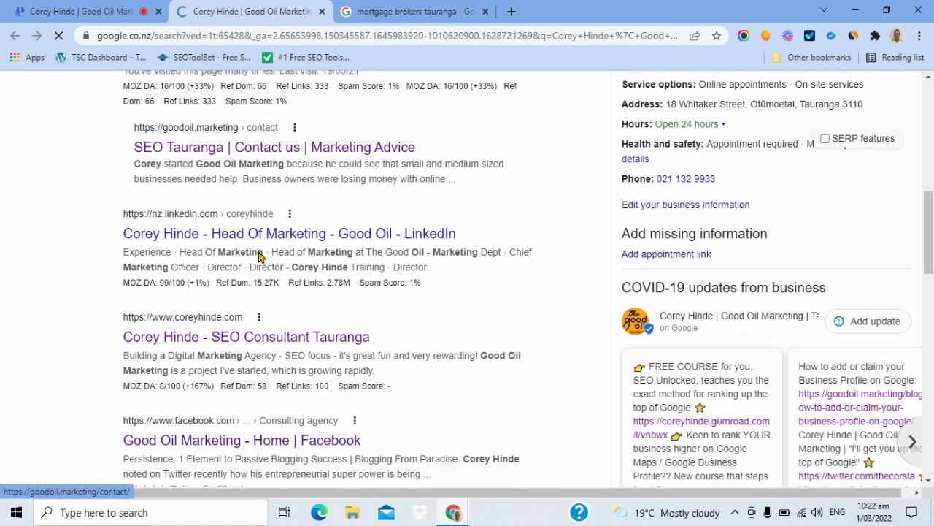
{"action": "key", "text": "ctrl+w"}
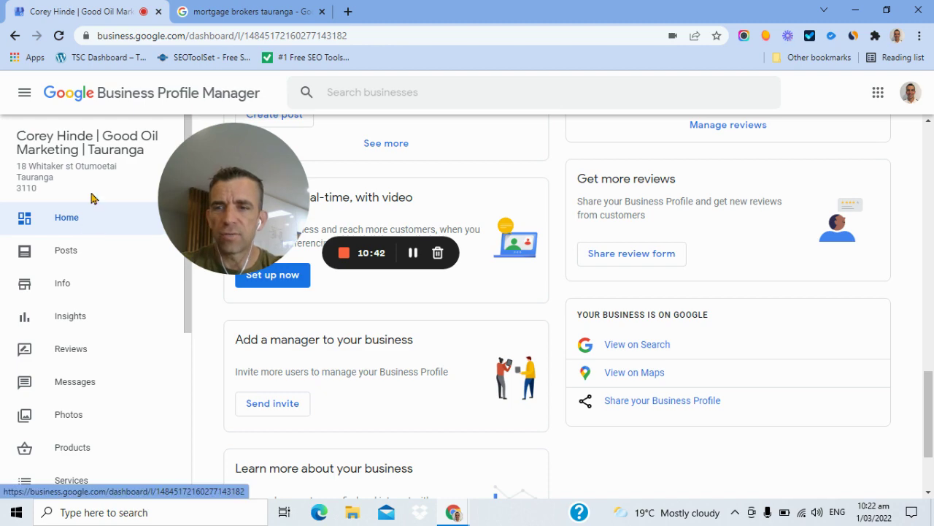
{"action": "scroll", "coordinate": [516, 392], "scroll_direction": "down", "scroll_amount": 3}
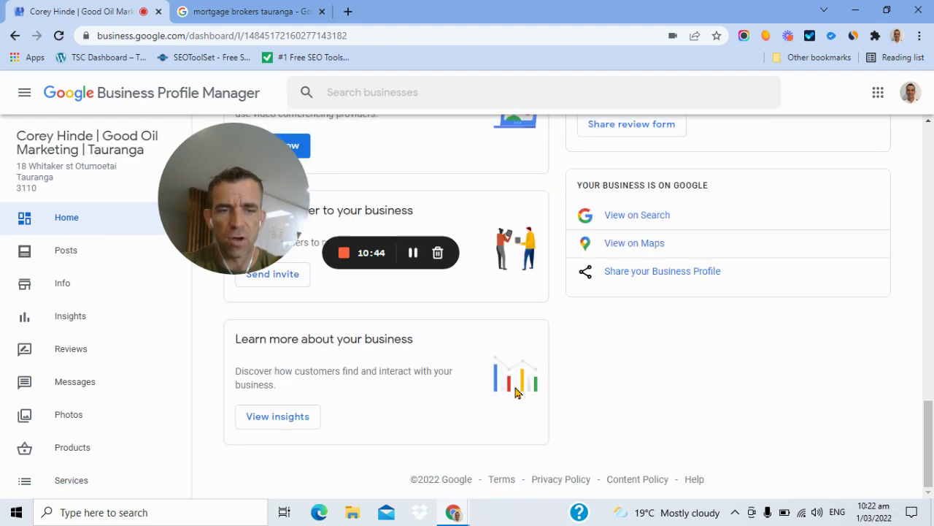
{"action": "scroll", "coordinate": [516, 392], "scroll_direction": "up", "scroll_amount": 5}
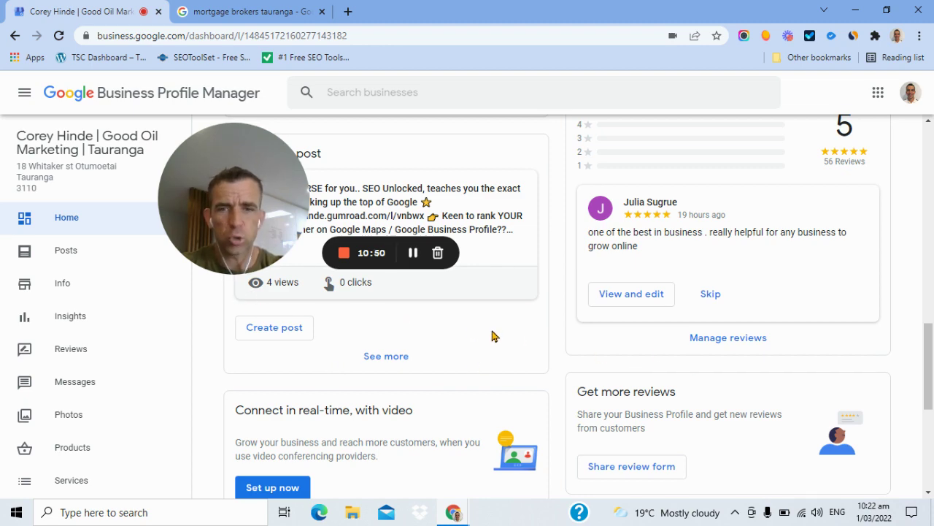
{"action": "scroll", "coordinate": [493, 336], "scroll_direction": "up", "scroll_amount": 3}
{"action": "scroll", "coordinate": [494, 342], "scroll_direction": "up", "scroll_amount": 6}
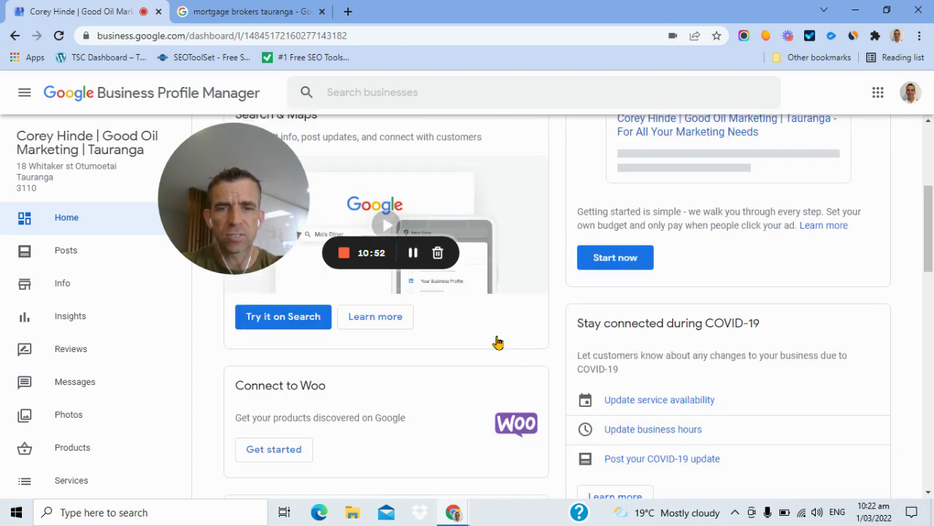
{"action": "scroll", "coordinate": [496, 342], "scroll_direction": "up", "scroll_amount": 4}
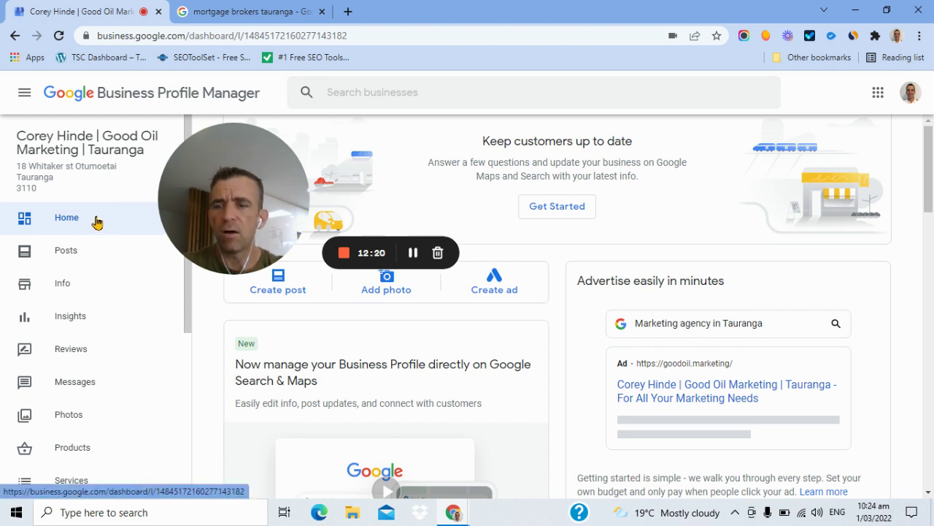
Open the agency's Info page from the left sidebar
{"action": "left_click", "coordinate": [65, 285]}
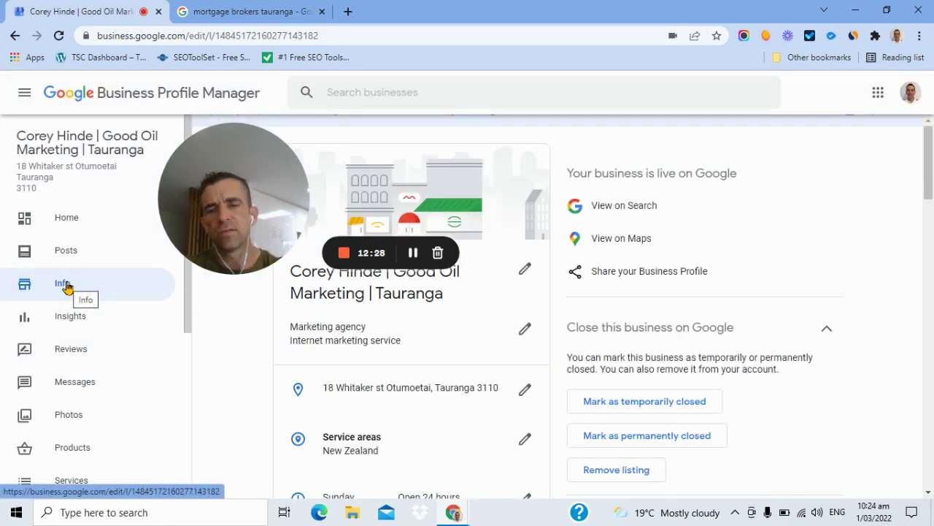
{"action": "left_click_drag", "start_coordinate": [242, 198], "coordinate": [108, 186]}
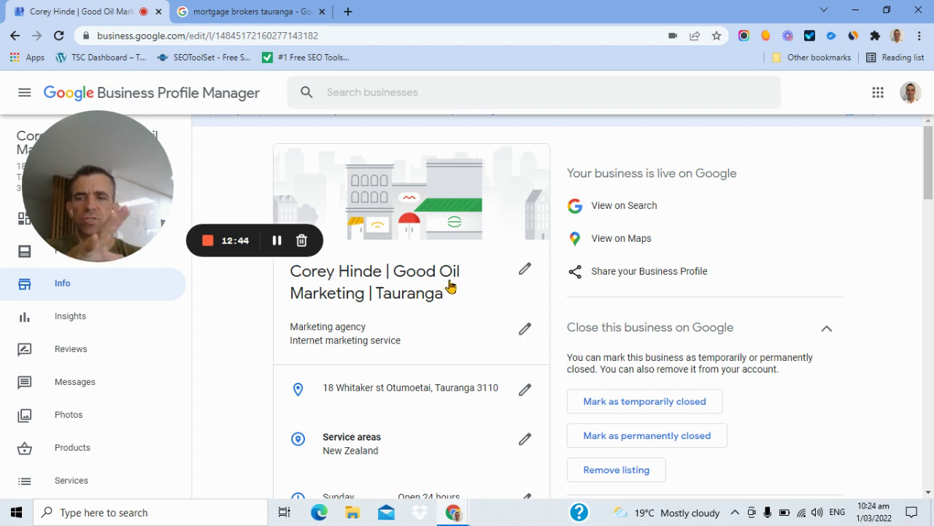
{"action": "left_click_drag", "start_coordinate": [123, 289], "coordinate": [108, 388]}
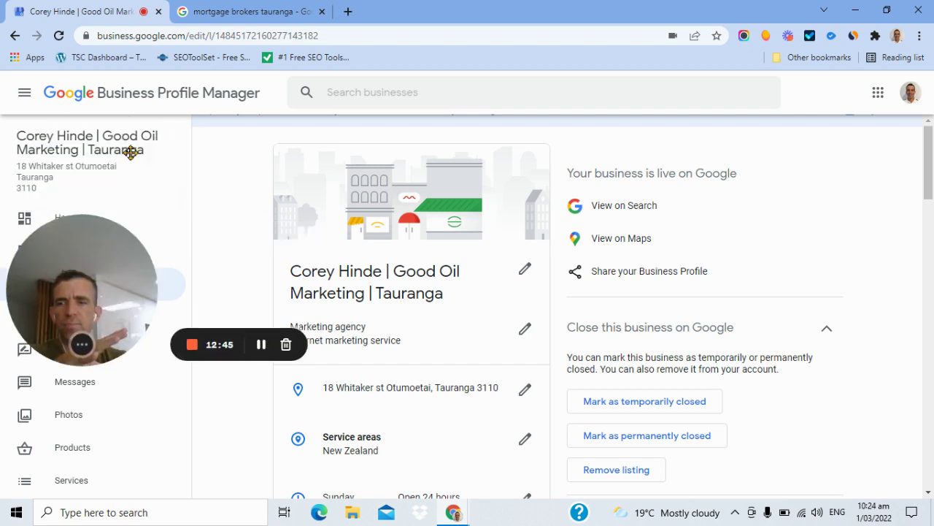
{"action": "left_click_drag", "start_coordinate": [128, 238], "coordinate": [128, 190]}
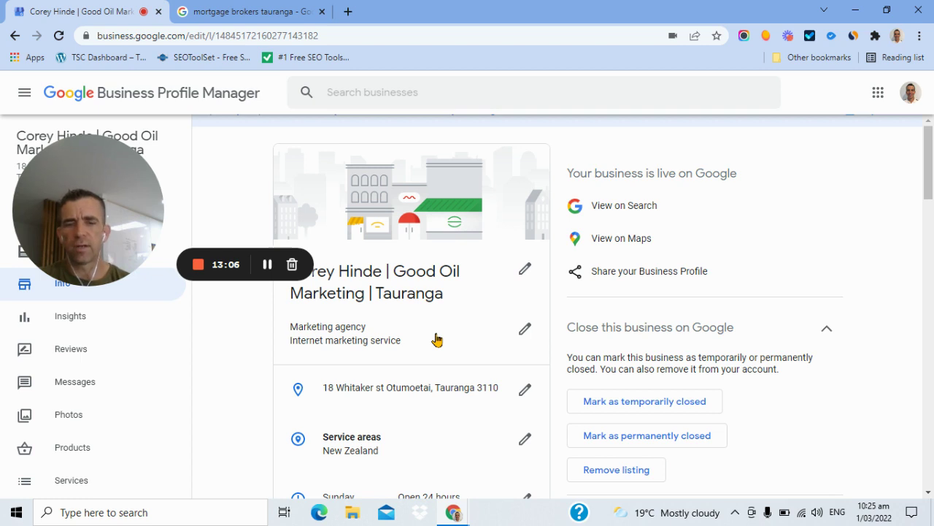
{"action": "left_click", "coordinate": [523, 330]}
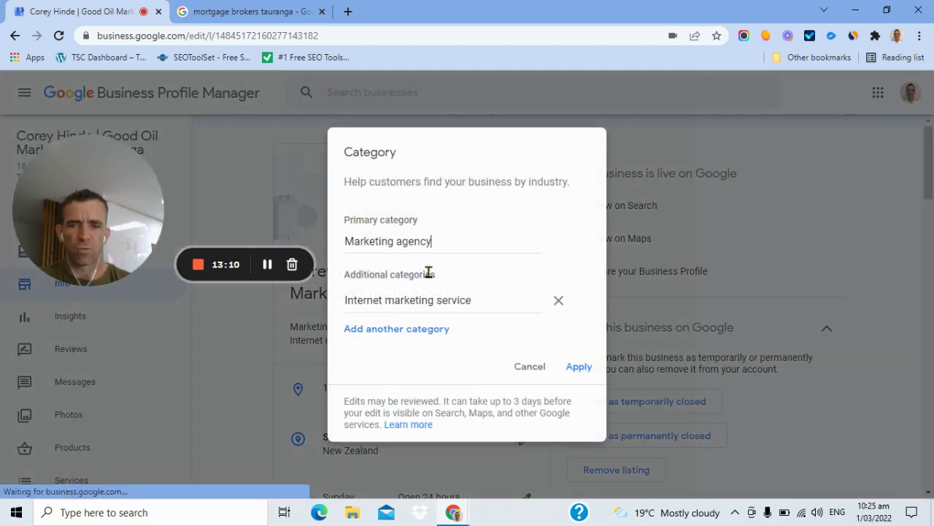
{"action": "left_click", "coordinate": [432, 241]}
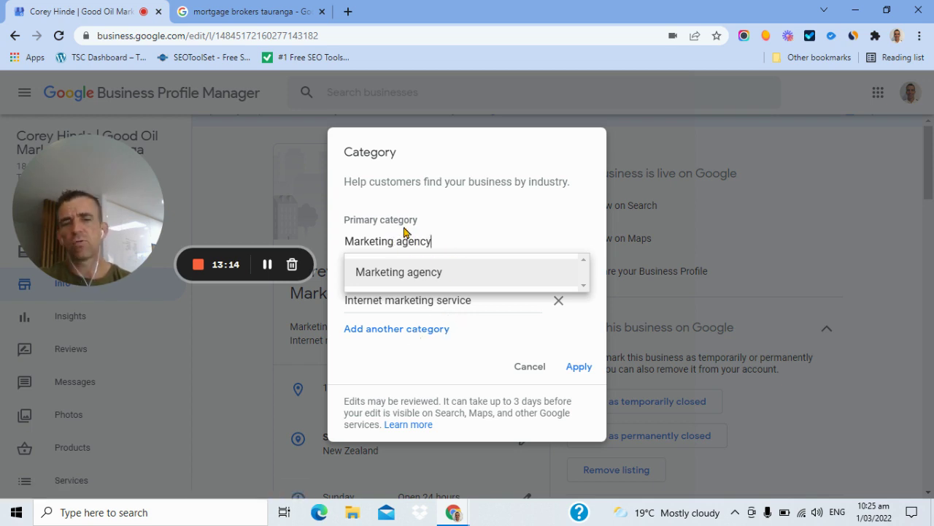
{"action": "left_click", "coordinate": [530, 367]}
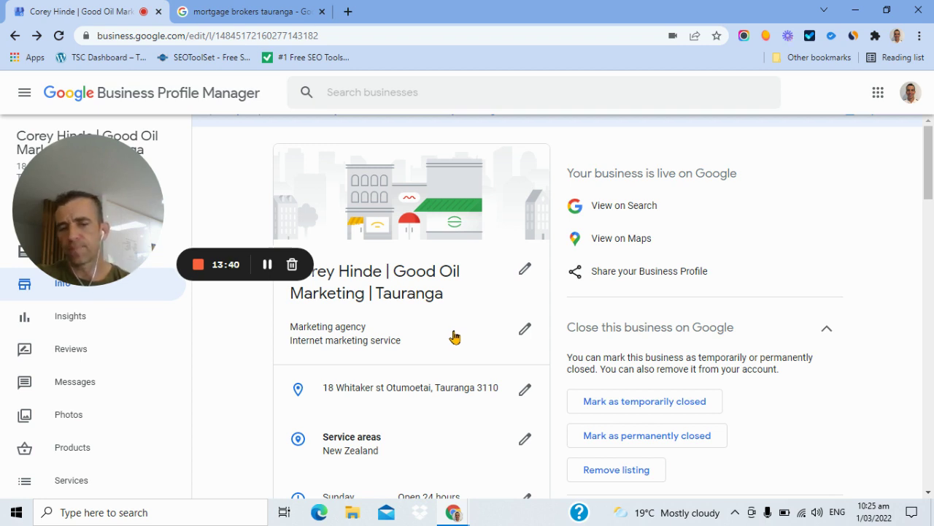
{"action": "scroll", "coordinate": [453, 336], "scroll_direction": "down", "scroll_amount": 1}
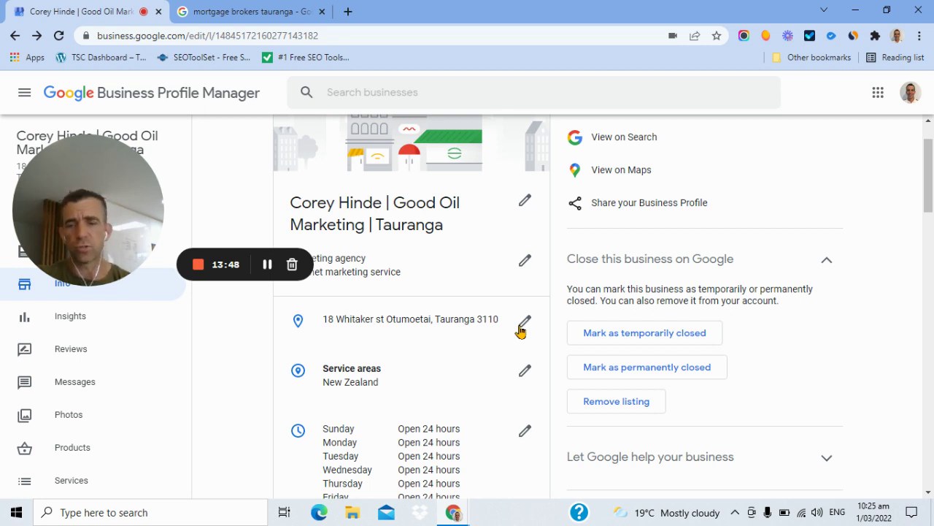
{"action": "scroll", "coordinate": [382, 271], "scroll_direction": "down", "scroll_amount": 1}
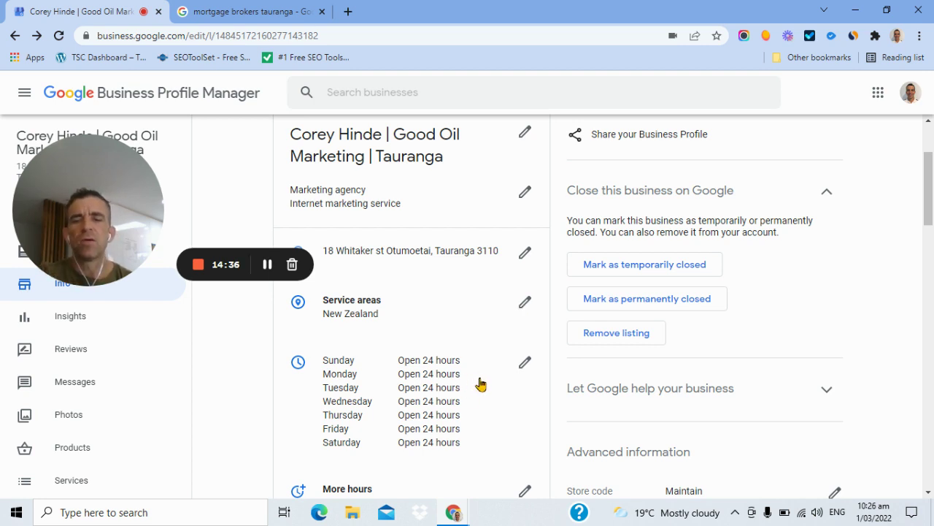
{"action": "scroll", "coordinate": [489, 362], "scroll_direction": "down", "scroll_amount": 1}
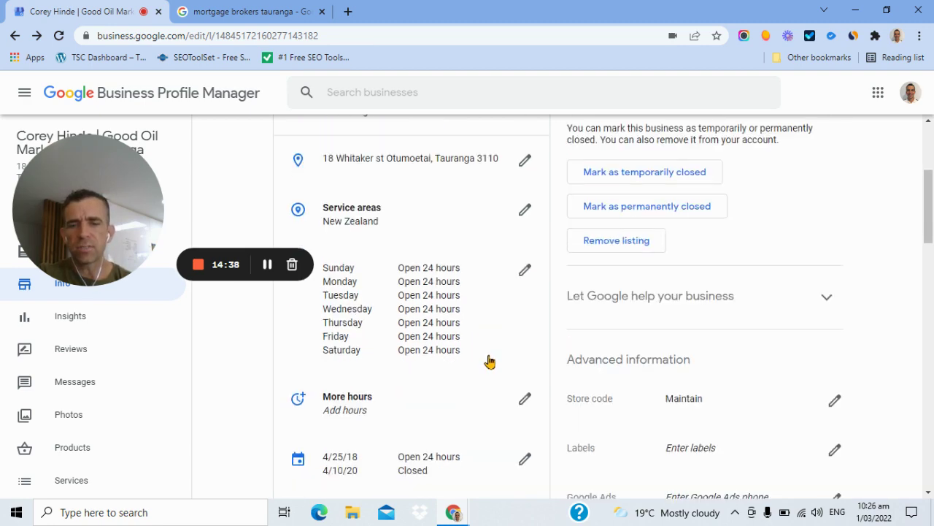
{"action": "scroll", "coordinate": [489, 362], "scroll_direction": "down", "scroll_amount": 1}
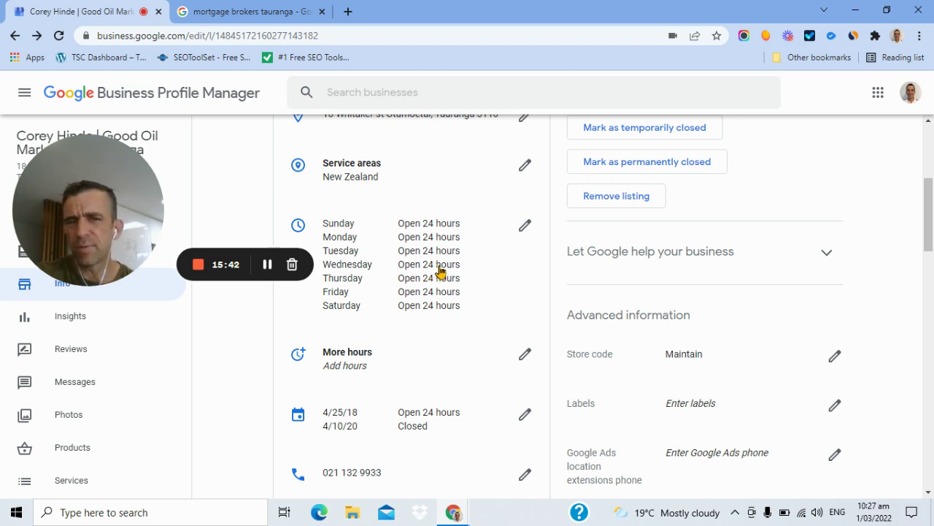
{"action": "scroll", "coordinate": [457, 269], "scroll_direction": "down", "scroll_amount": 1}
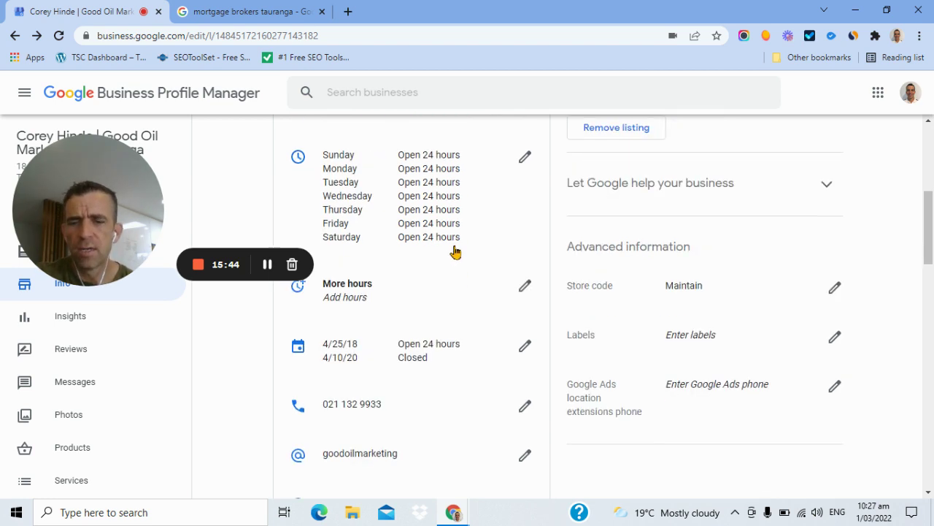
{"action": "scroll", "coordinate": [467, 285], "scroll_direction": "down", "scroll_amount": 2}
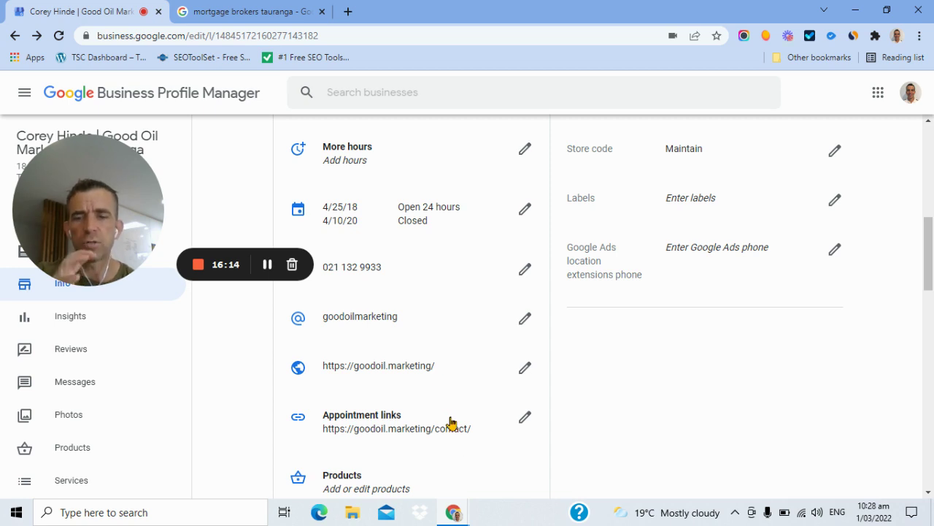
{"action": "scroll", "coordinate": [452, 416], "scroll_direction": "down", "scroll_amount": 2}
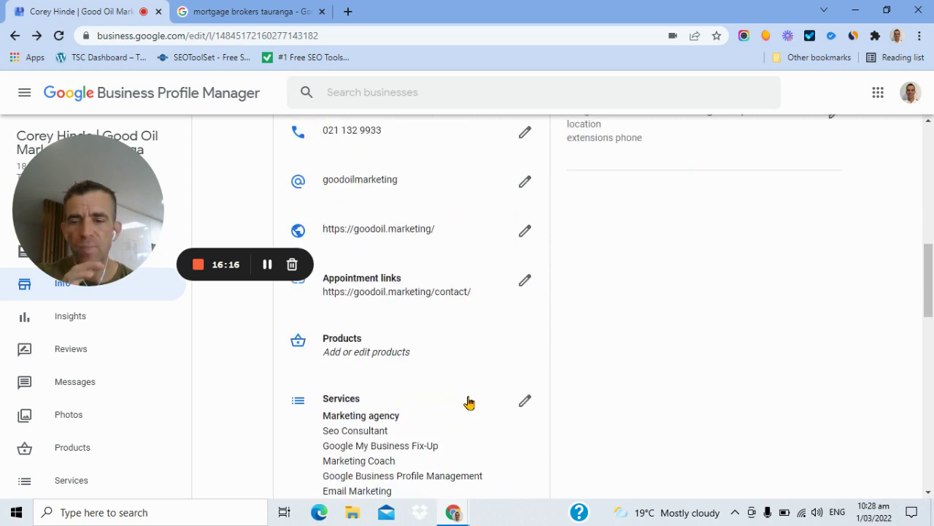
{"action": "left_click", "coordinate": [406, 352]}
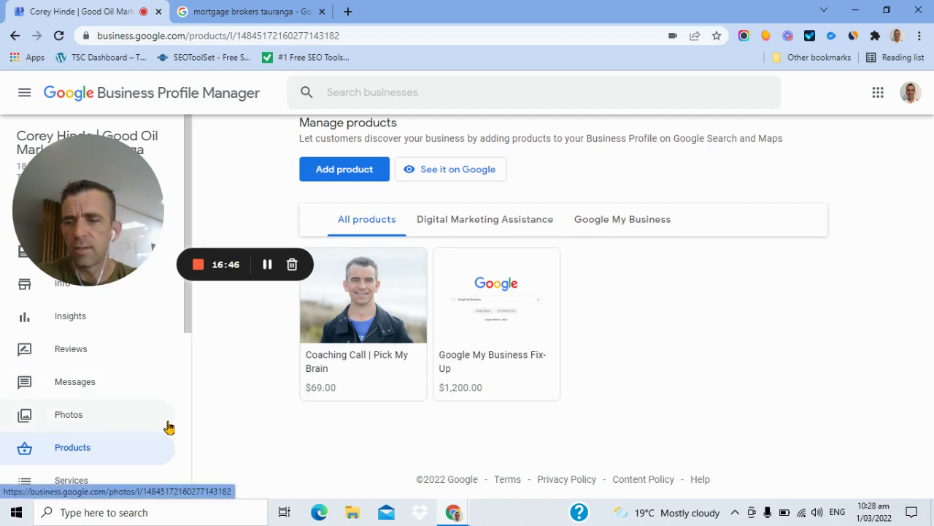
{"action": "left_click", "coordinate": [14, 35]}
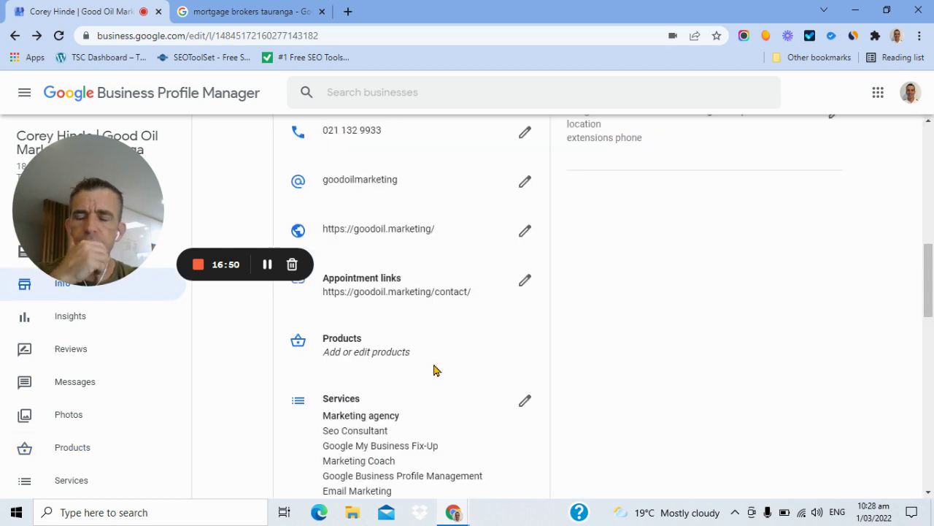
{"action": "scroll", "coordinate": [433, 357], "scroll_direction": "down", "scroll_amount": 1}
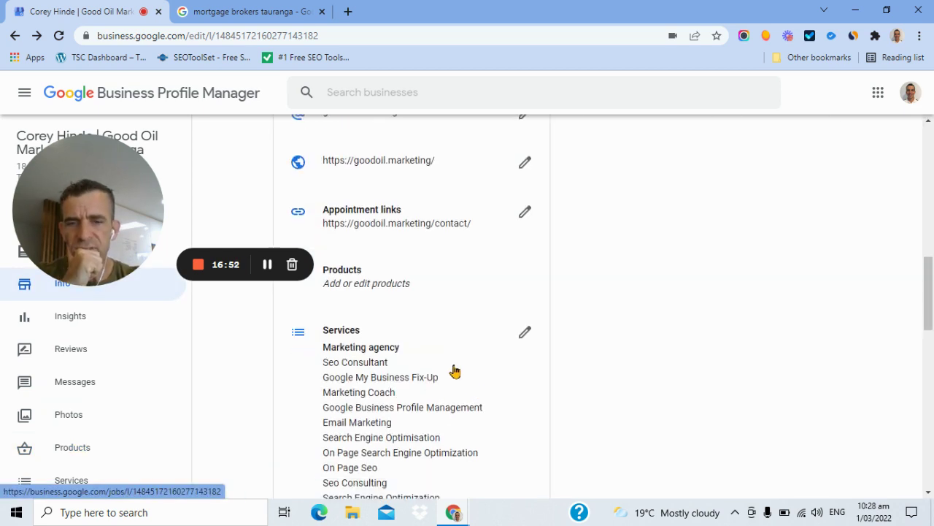
{"action": "scroll", "coordinate": [446, 361], "scroll_direction": "down", "scroll_amount": 1}
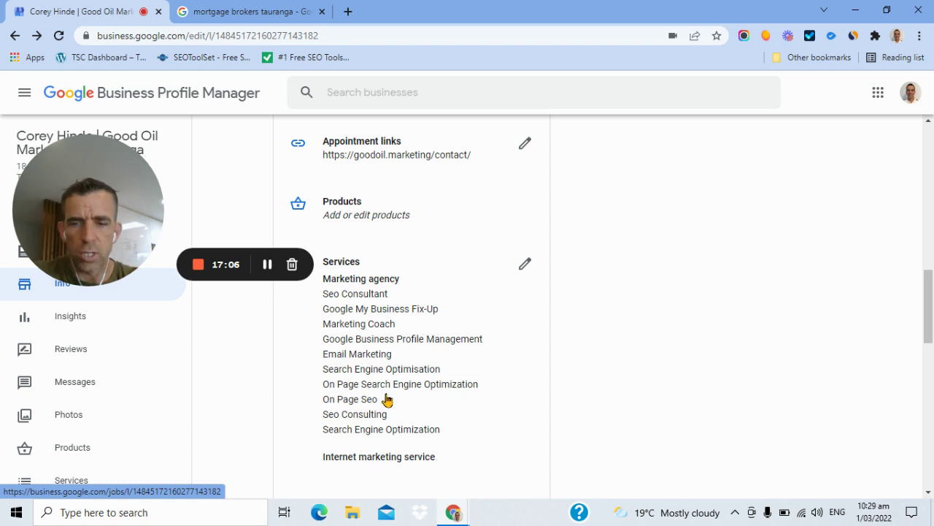
{"action": "scroll", "coordinate": [412, 376], "scroll_direction": "down", "scroll_amount": 1}
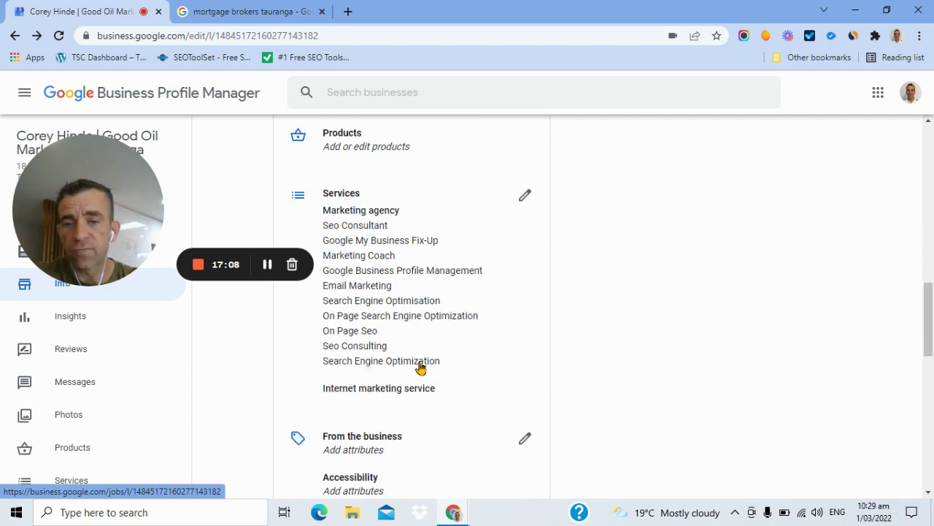
Open the Services editor and browse Marketing agency services like Seo Consultant and Marketing Coach
{"action": "left_click", "coordinate": [439, 229]}
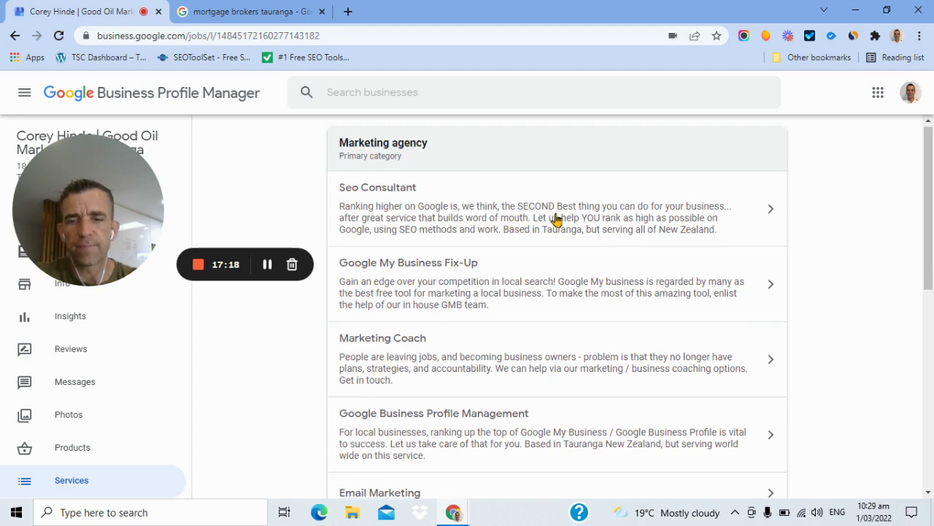
{"action": "scroll", "coordinate": [555, 219], "scroll_direction": "down", "scroll_amount": 1}
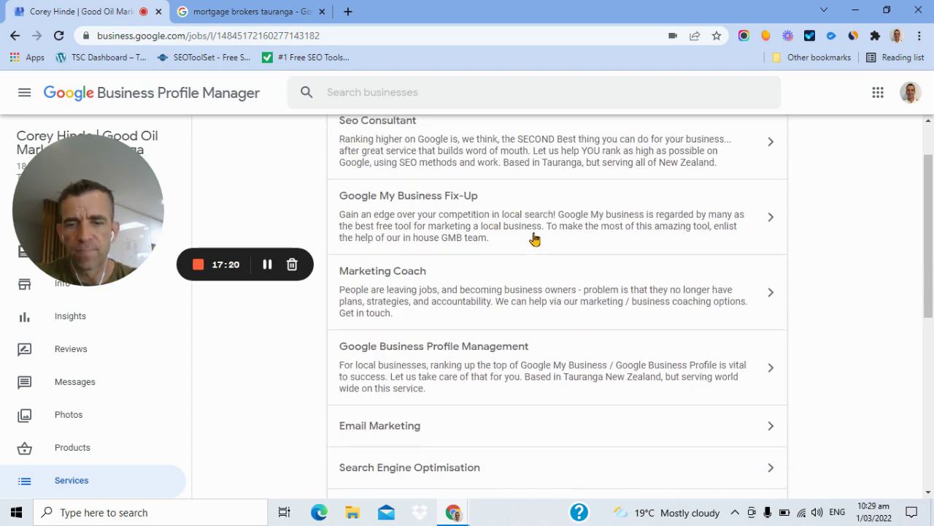
{"action": "scroll", "coordinate": [530, 254], "scroll_direction": "down", "scroll_amount": 1}
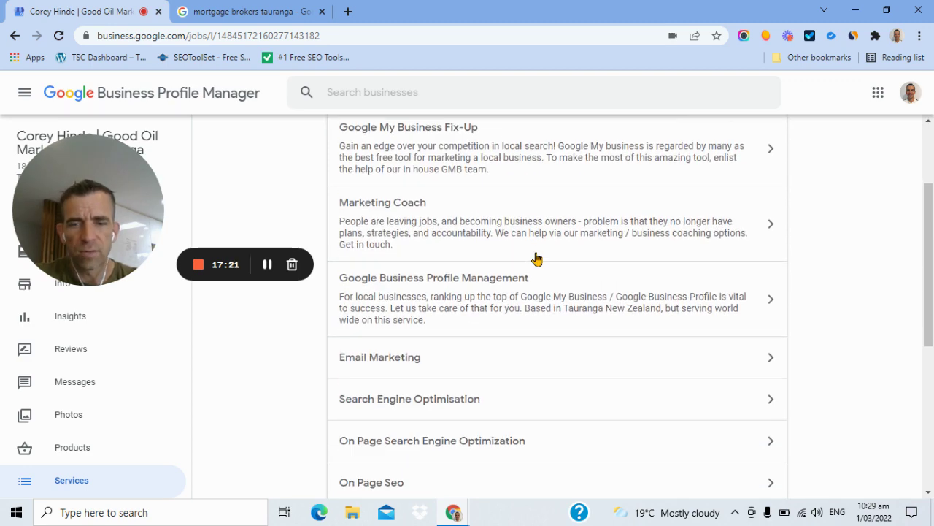
{"action": "left_click", "coordinate": [437, 362]}
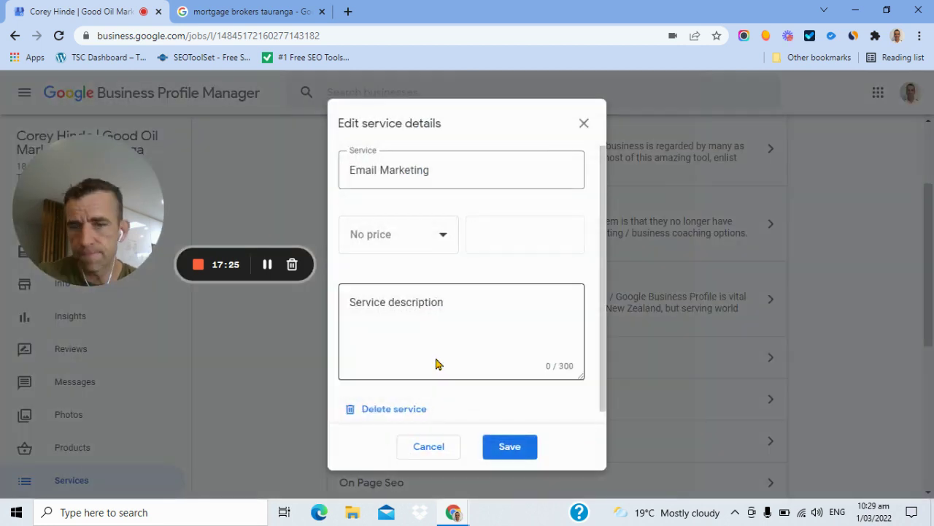
{"action": "left_click", "coordinate": [385, 307]}
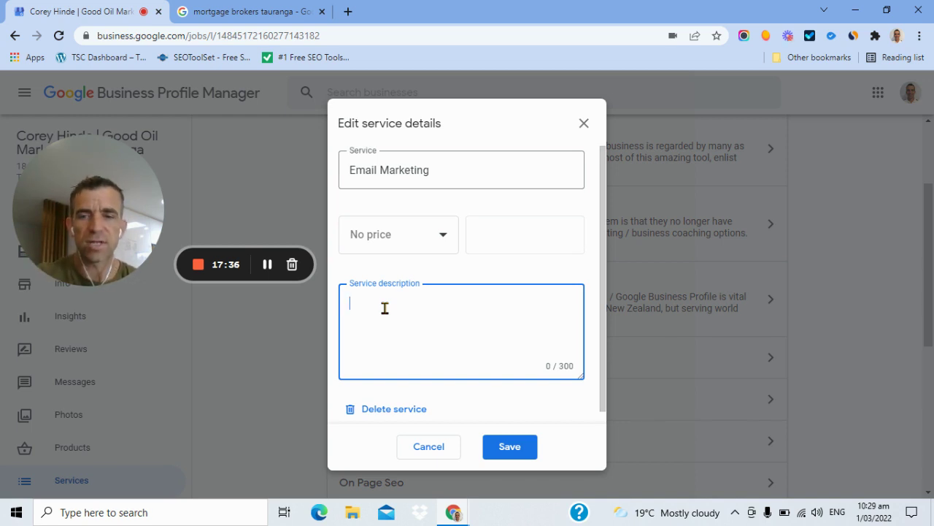
{"action": "left_click", "coordinate": [429, 450]}
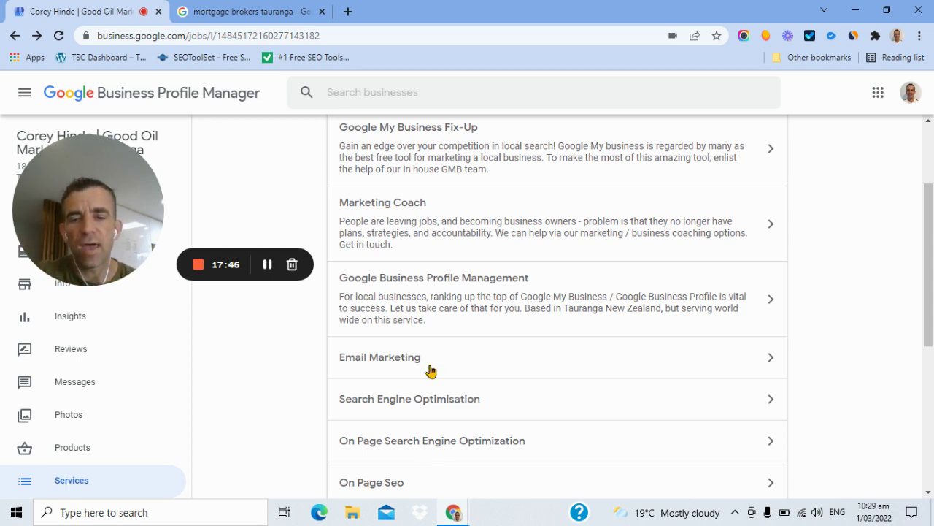
{"action": "scroll", "coordinate": [431, 365], "scroll_direction": "down", "scroll_amount": 2}
{"action": "scroll", "coordinate": [433, 365], "scroll_direction": "down", "scroll_amount": 1}
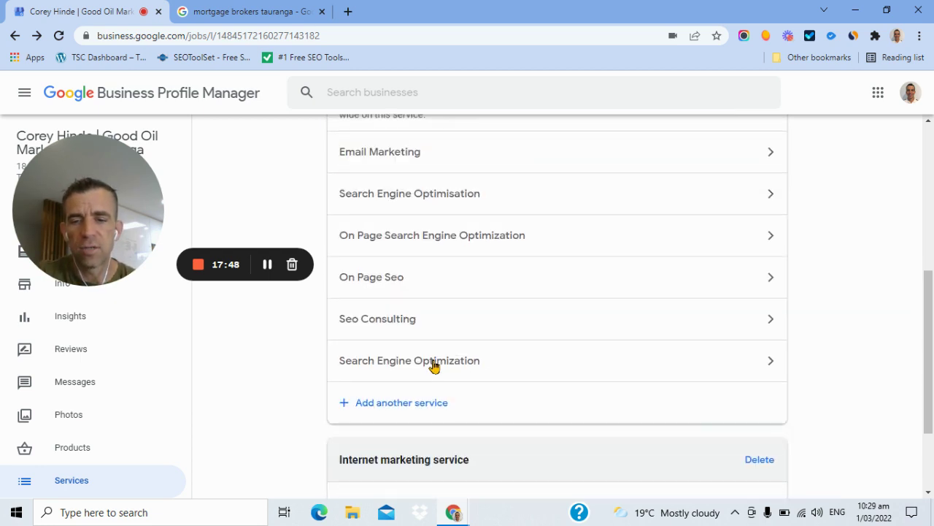
{"action": "scroll", "coordinate": [433, 365], "scroll_direction": "down", "scroll_amount": 1}
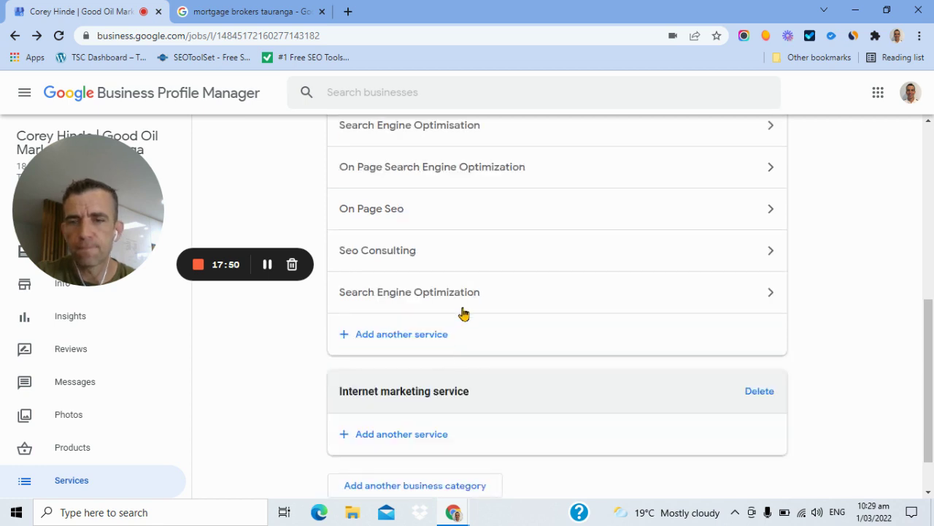
{"action": "scroll", "coordinate": [460, 314], "scroll_direction": "up", "scroll_amount": 5}
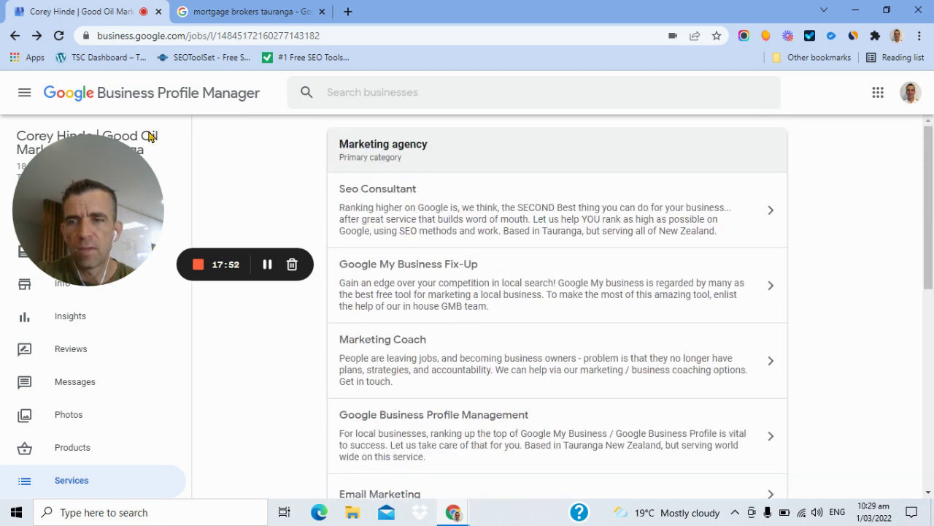
Go back to the Info page and scroll to the Health & safety attributes and description
{"action": "left_click", "coordinate": [15, 35]}
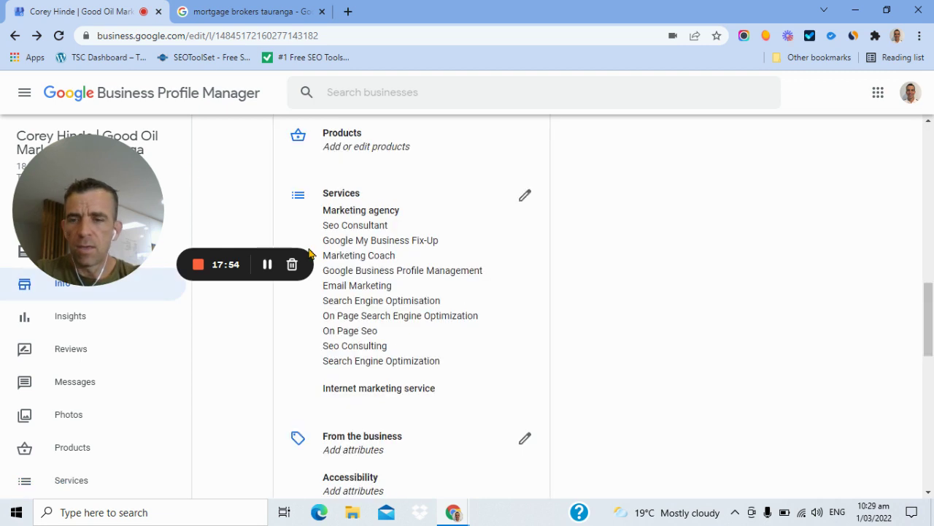
{"action": "scroll", "coordinate": [400, 303], "scroll_direction": "down", "scroll_amount": 3}
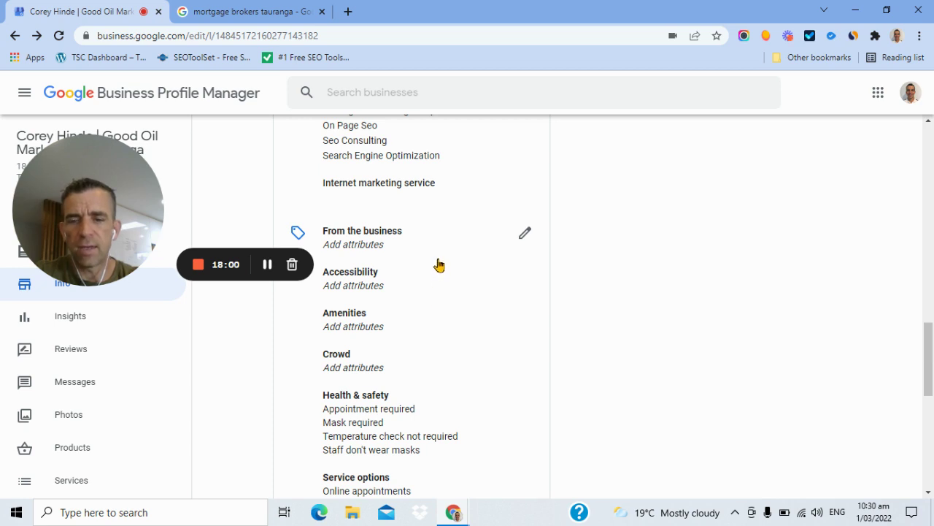
{"action": "scroll", "coordinate": [438, 264], "scroll_direction": "down", "scroll_amount": 1}
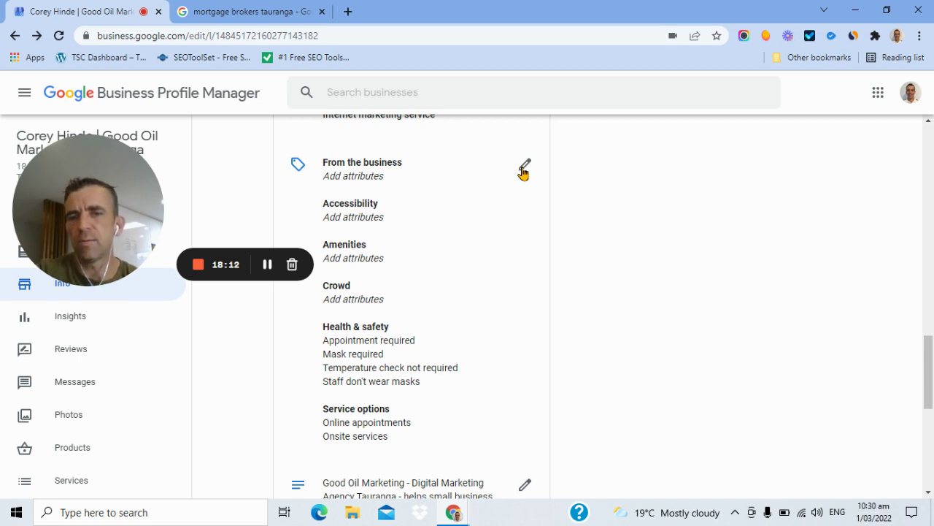
{"action": "scroll", "coordinate": [501, 242], "scroll_direction": "down", "scroll_amount": 2}
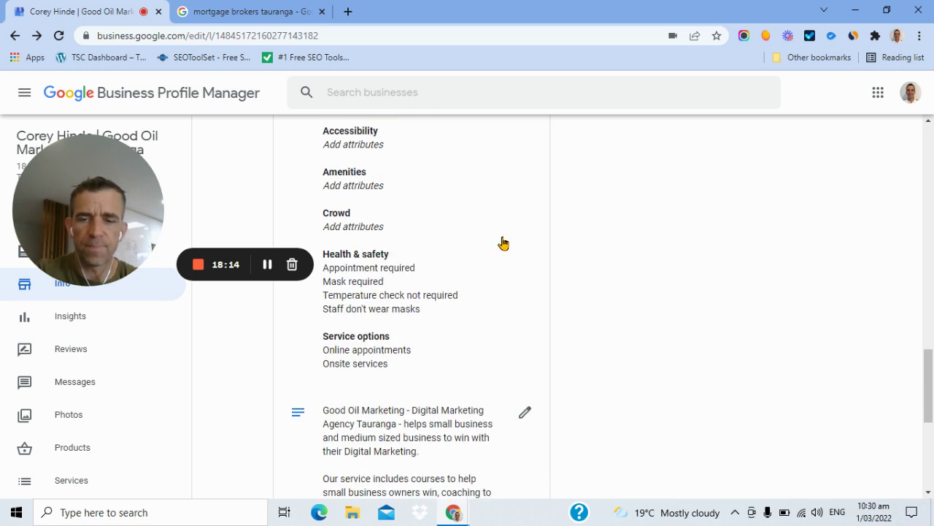
{"action": "scroll", "coordinate": [425, 371], "scroll_direction": "down", "scroll_amount": 1}
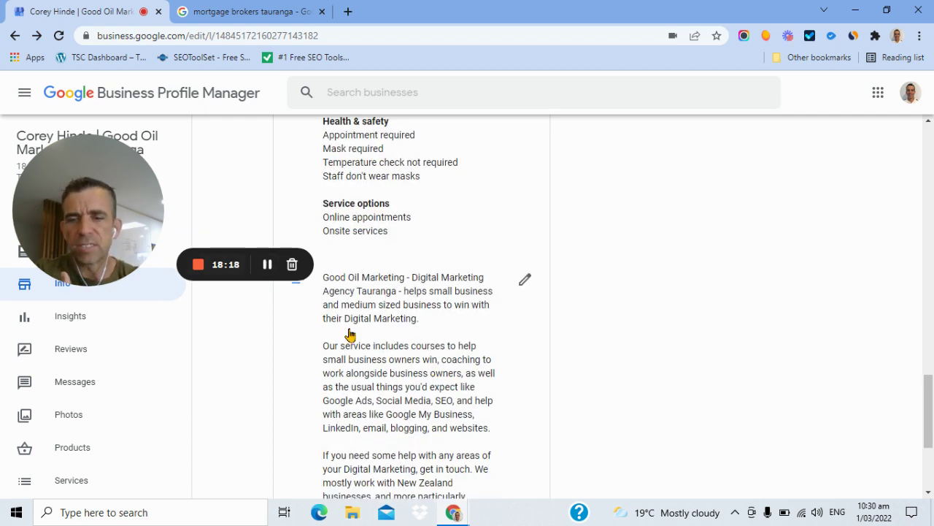
{"action": "scroll", "coordinate": [436, 331], "scroll_direction": "down", "scroll_amount": 2}
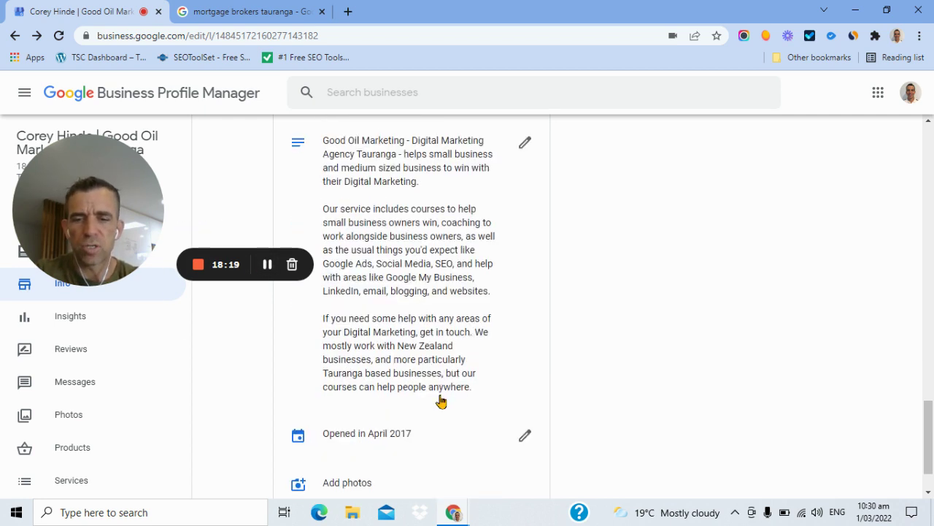
{"action": "left_click", "coordinate": [447, 269]}
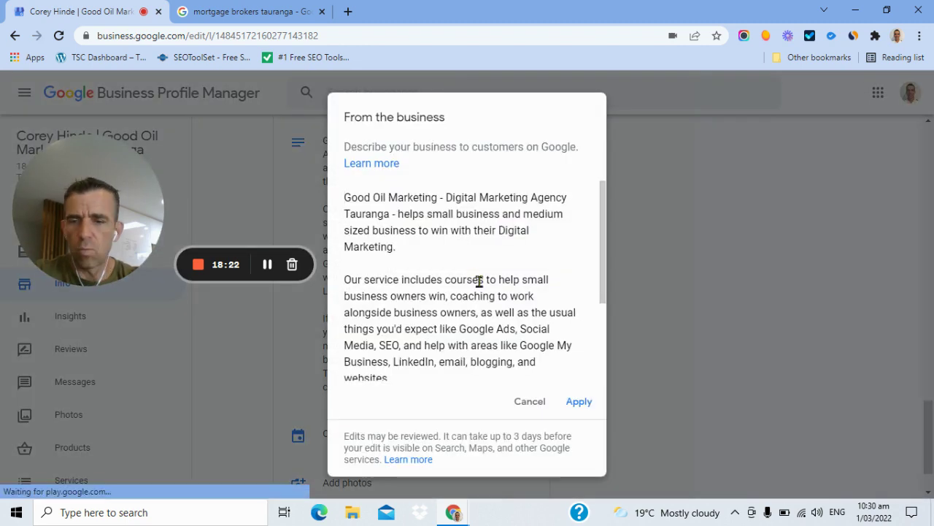
{"action": "scroll", "coordinate": [521, 307], "scroll_direction": "down", "scroll_amount": 3}
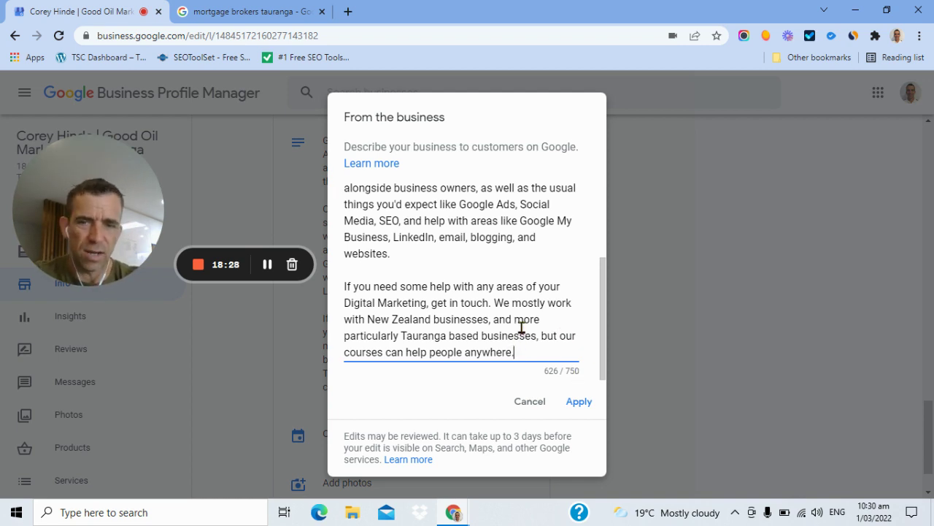
{"action": "left_click", "coordinate": [533, 404]}
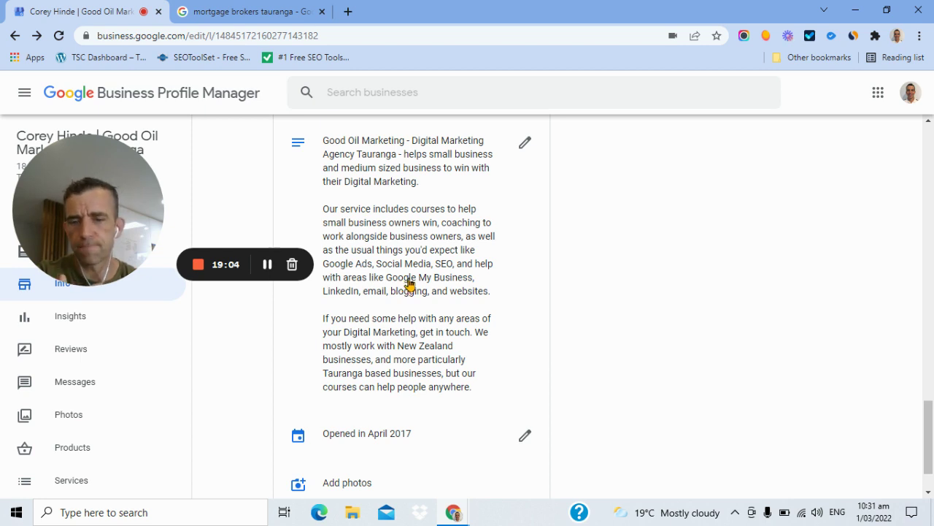
{"action": "scroll", "coordinate": [408, 287], "scroll_direction": "down", "scroll_amount": 1}
{"action": "scroll", "coordinate": [401, 306], "scroll_direction": "up", "scroll_amount": 2}
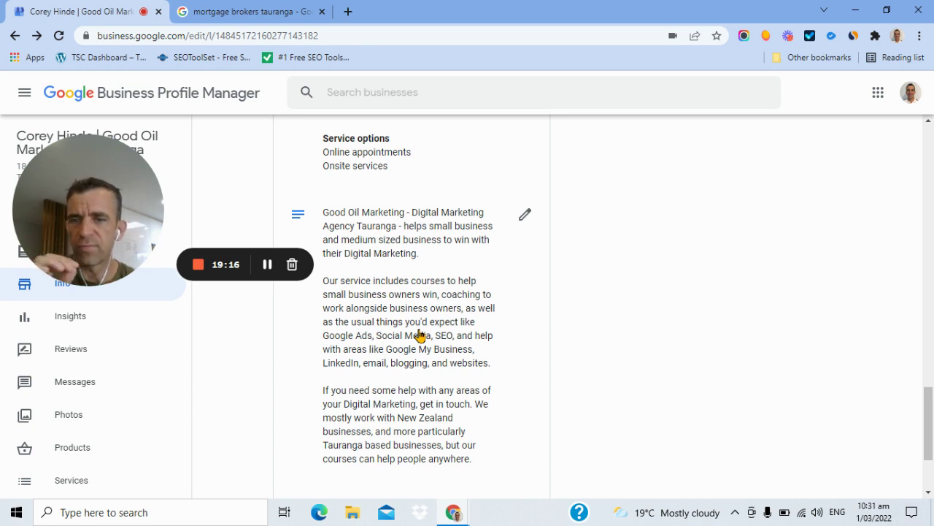
{"action": "scroll", "coordinate": [420, 335], "scroll_direction": "down", "scroll_amount": 2}
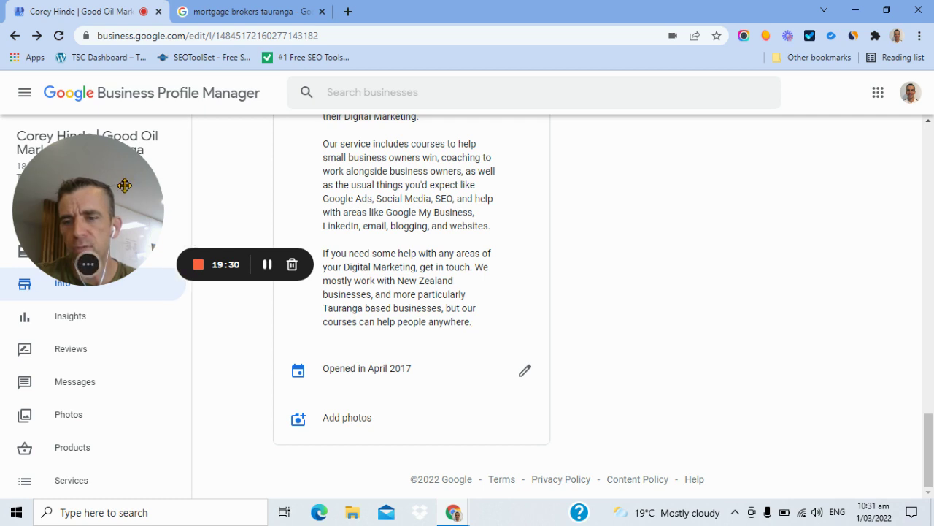
{"action": "left_click_drag", "start_coordinate": [161, 189], "coordinate": [275, 189]}
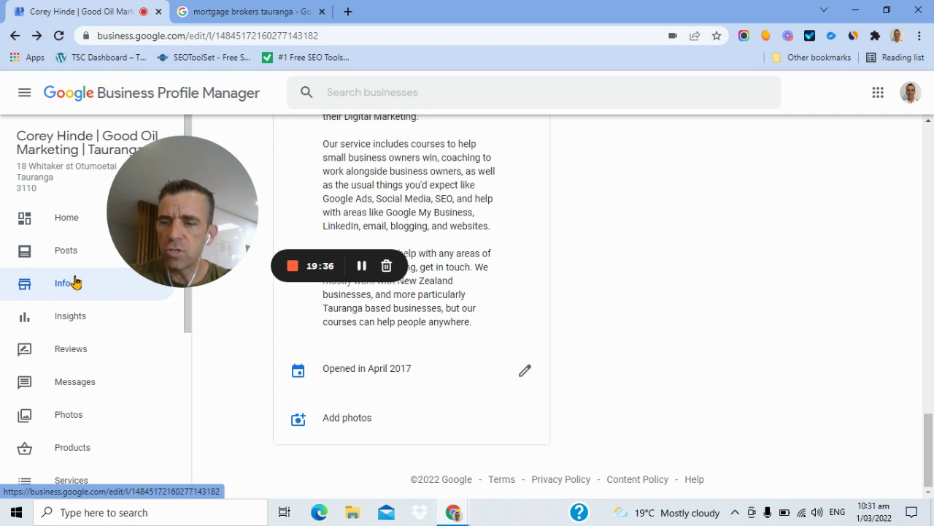
Open Reviews and scroll through the five-star reviews and owner thank-you replies
{"action": "left_click", "coordinate": [73, 350]}
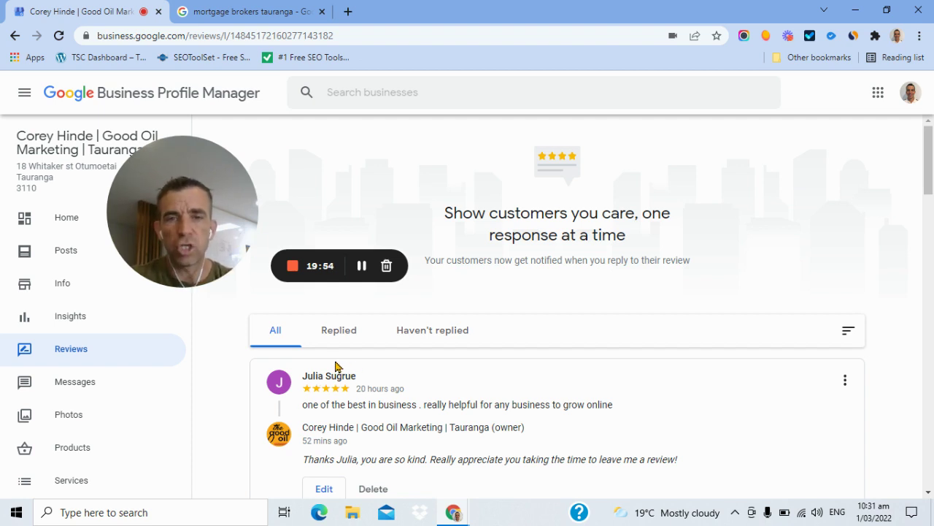
{"action": "scroll", "coordinate": [374, 403], "scroll_direction": "down", "scroll_amount": 2}
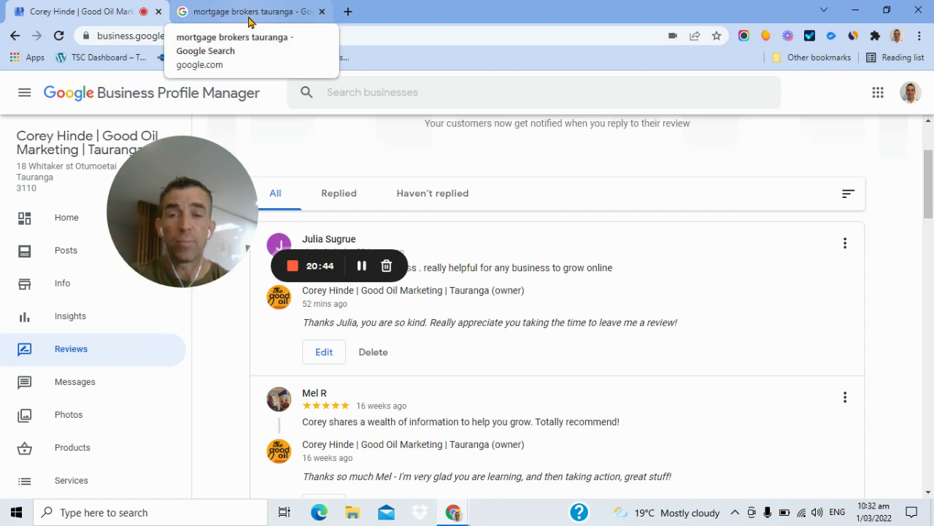
Switch to the 'mortgage brokers tauranga' search tab and browse the local map pack listings
{"action": "left_click", "coordinate": [220, 12]}
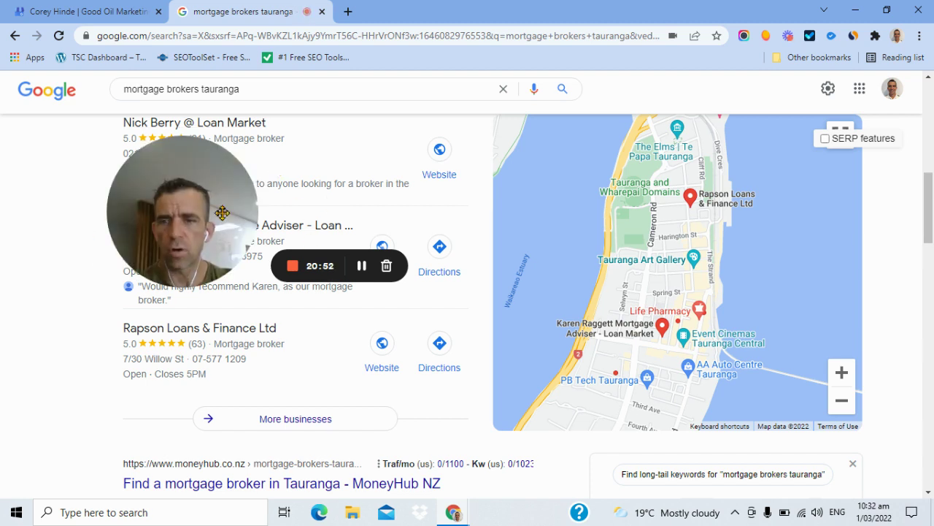
{"action": "left_click_drag", "start_coordinate": [193, 220], "coordinate": [93, 289]}
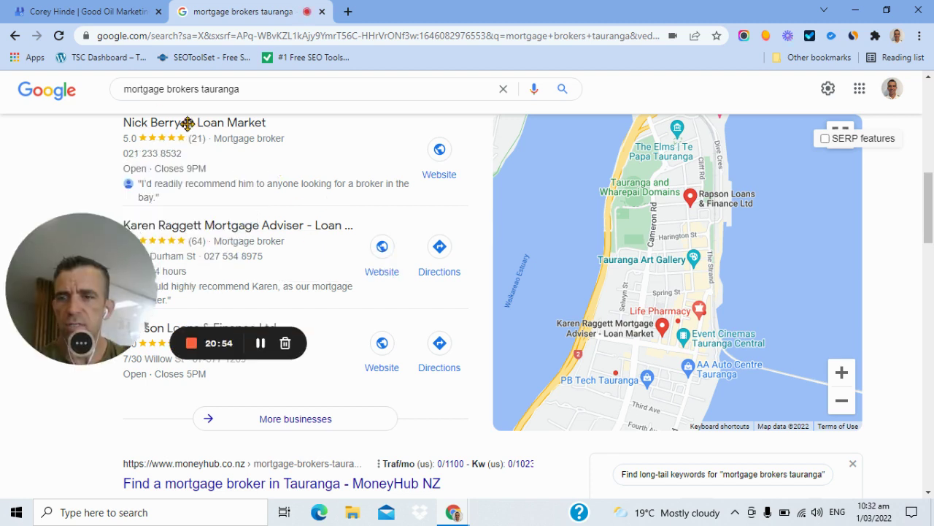
{"action": "scroll", "coordinate": [219, 174], "scroll_direction": "down", "scroll_amount": 1}
{"action": "scroll", "coordinate": [234, 194], "scroll_direction": "down", "scroll_amount": 1}
{"action": "scroll", "coordinate": [253, 212], "scroll_direction": "up", "scroll_amount": 1}
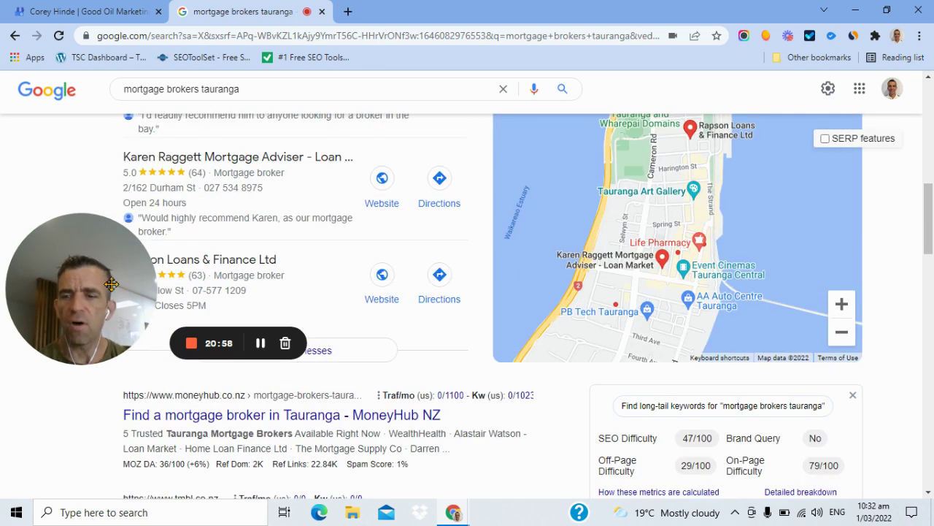
{"action": "left_click_drag", "start_coordinate": [87, 287], "coordinate": [86, 378]}
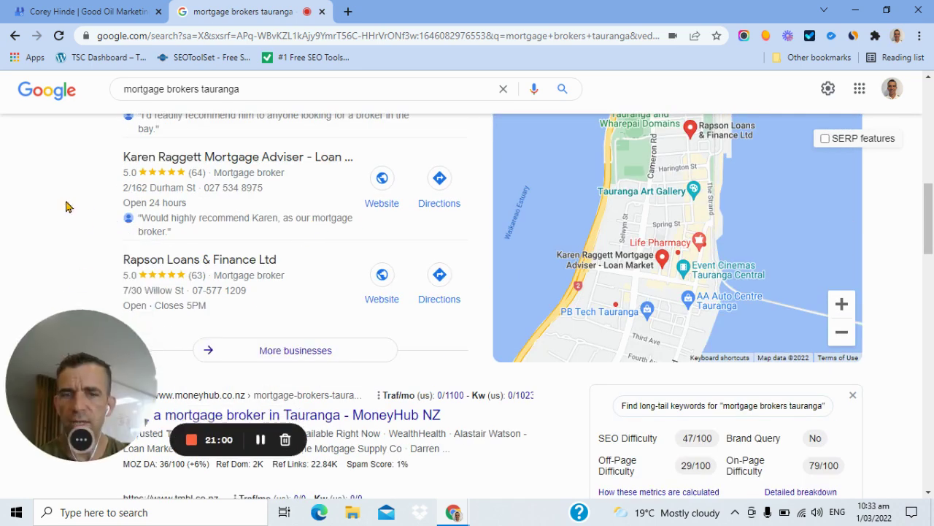
{"action": "scroll", "coordinate": [65, 208], "scroll_direction": "up", "scroll_amount": 1}
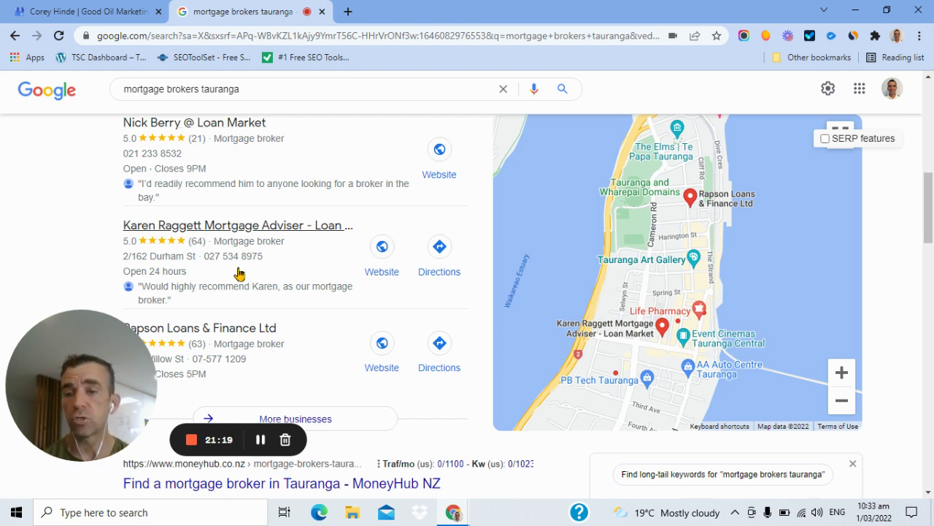
{"action": "scroll", "coordinate": [255, 245], "scroll_direction": "down", "scroll_amount": 1}
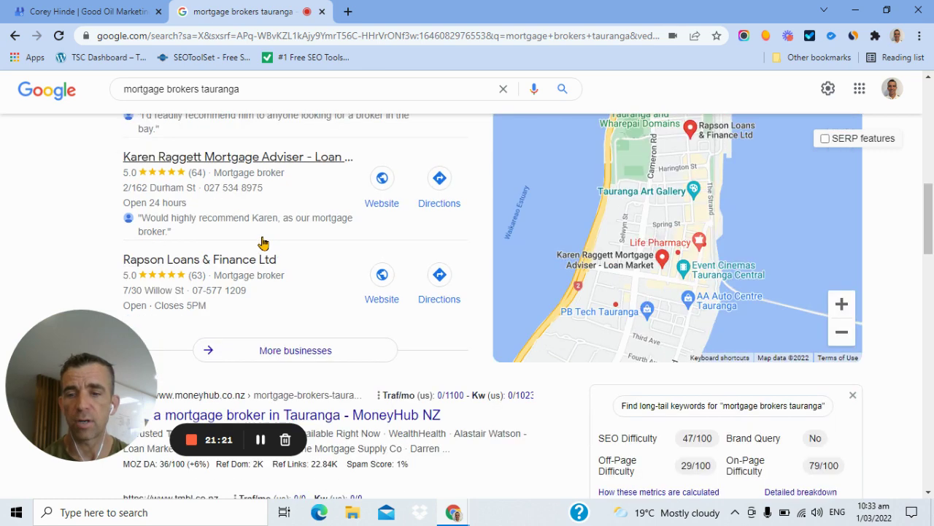
Scroll through the full local Mortgage Brokers list, then return to the All search results
{"action": "left_click", "coordinate": [295, 351]}
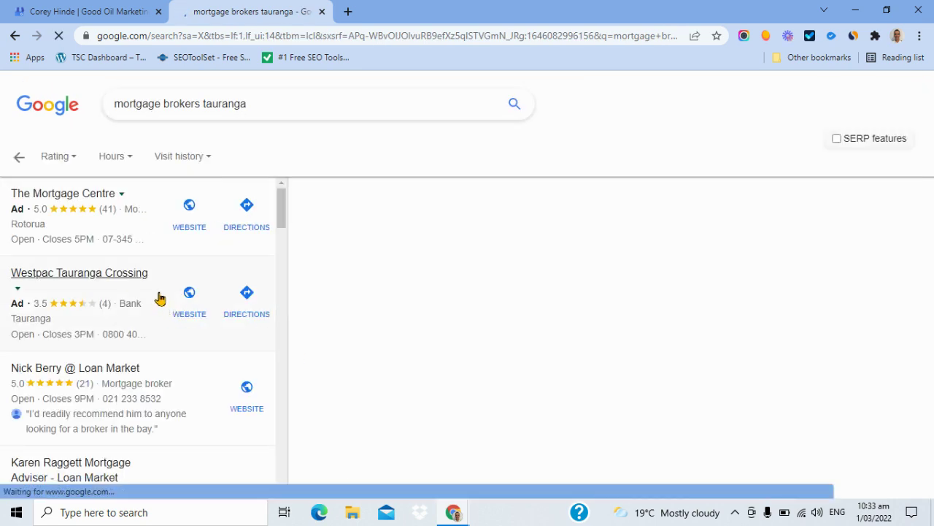
{"action": "scroll", "coordinate": [159, 301], "scroll_direction": "down", "scroll_amount": 2}
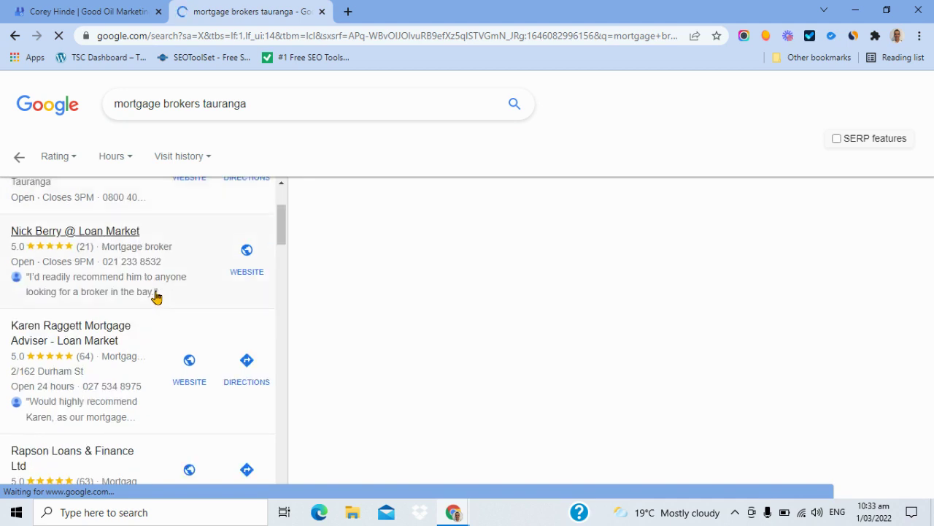
{"action": "scroll", "coordinate": [157, 297], "scroll_direction": "down", "scroll_amount": 2}
{"action": "scroll", "coordinate": [155, 294], "scroll_direction": "down", "scroll_amount": 2}
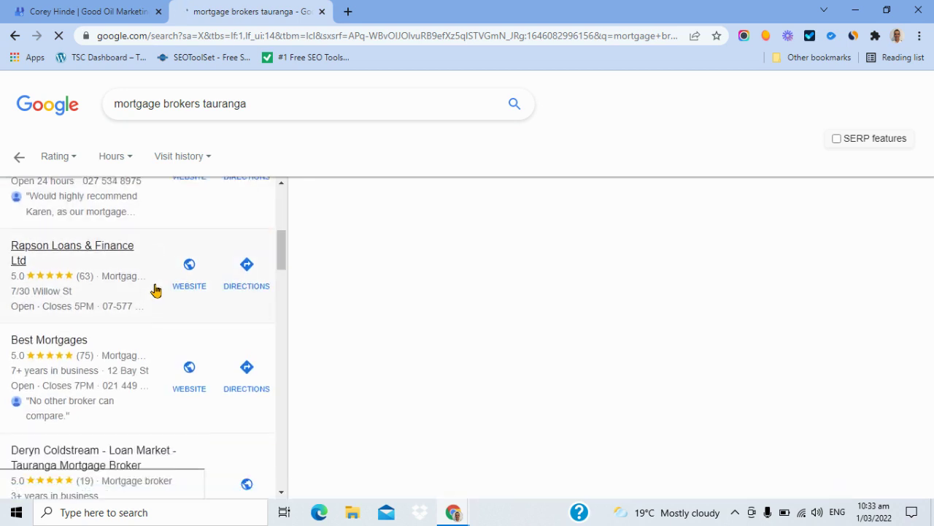
{"action": "scroll", "coordinate": [155, 289], "scroll_direction": "down", "scroll_amount": 1}
{"action": "scroll", "coordinate": [155, 289], "scroll_direction": "down", "scroll_amount": 2}
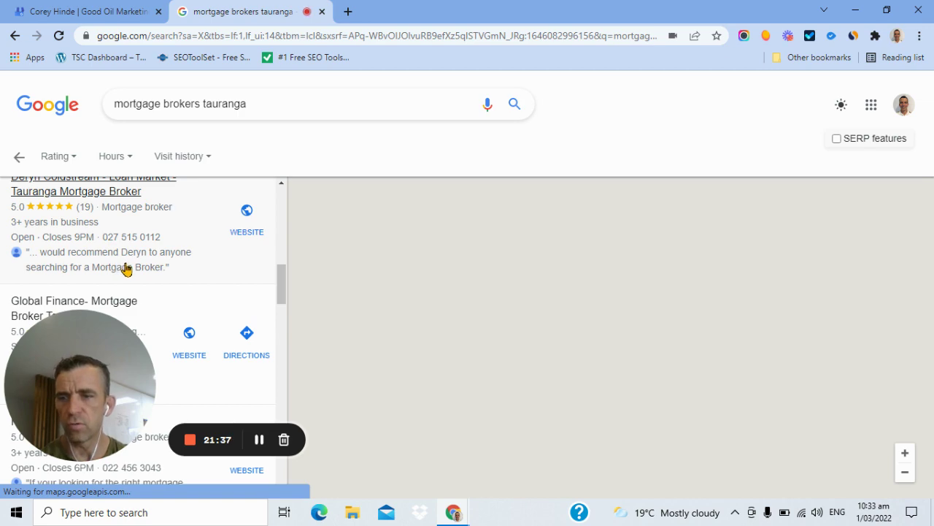
{"action": "scroll", "coordinate": [153, 267], "scroll_direction": "down", "scroll_amount": 3}
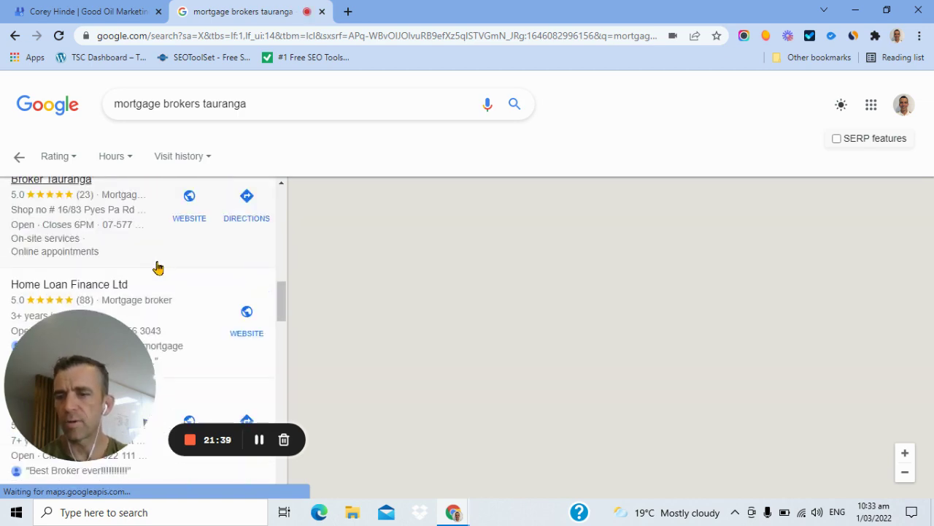
{"action": "scroll", "coordinate": [167, 265], "scroll_direction": "down", "scroll_amount": 3}
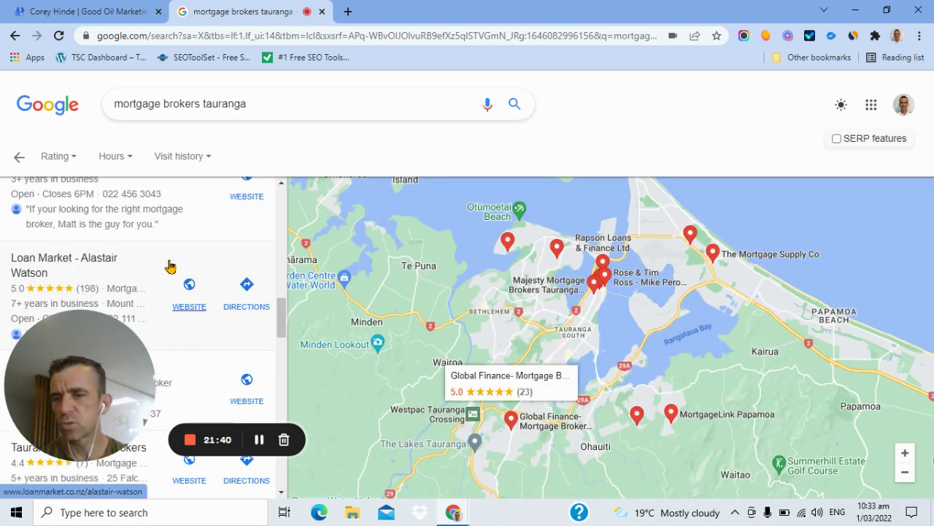
{"action": "scroll", "coordinate": [164, 269], "scroll_direction": "down", "scroll_amount": 3}
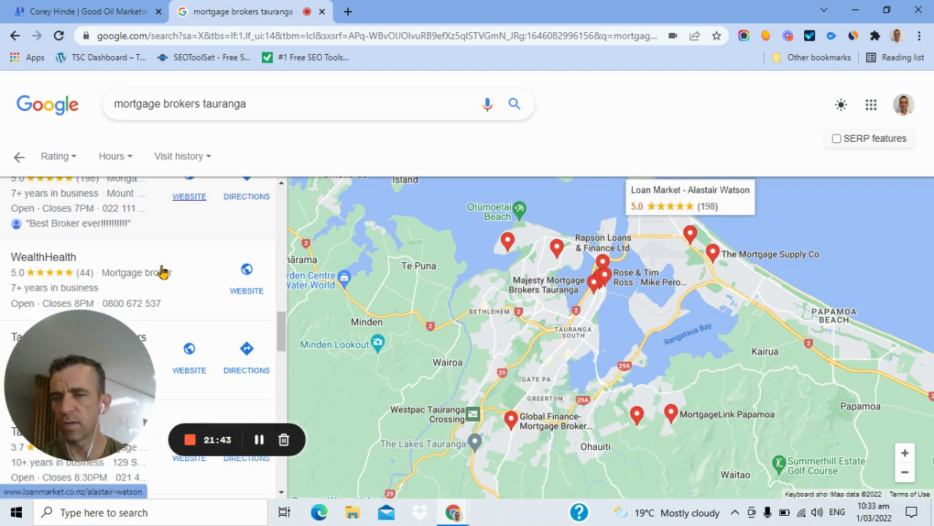
{"action": "scroll", "coordinate": [164, 269], "scroll_direction": "down", "scroll_amount": 1}
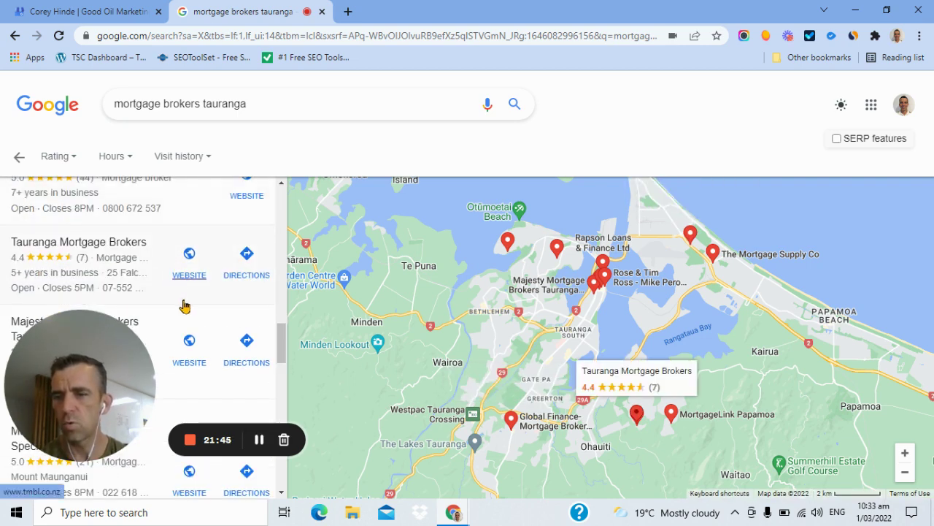
{"action": "scroll", "coordinate": [156, 272], "scroll_direction": "down", "scroll_amount": 1}
{"action": "scroll", "coordinate": [155, 273], "scroll_direction": "down", "scroll_amount": 1}
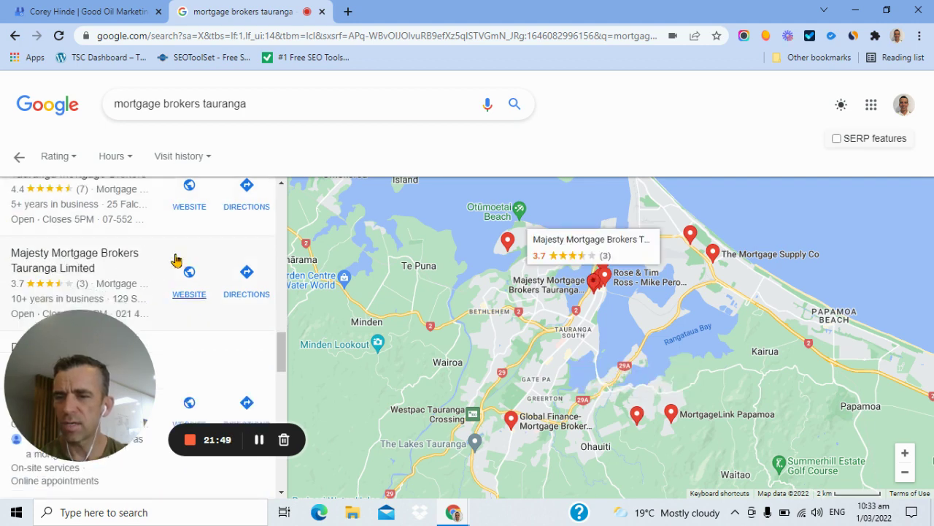
{"action": "scroll", "coordinate": [182, 260], "scroll_direction": "down", "scroll_amount": 3}
{"action": "scroll", "coordinate": [192, 257], "scroll_direction": "down", "scroll_amount": 1}
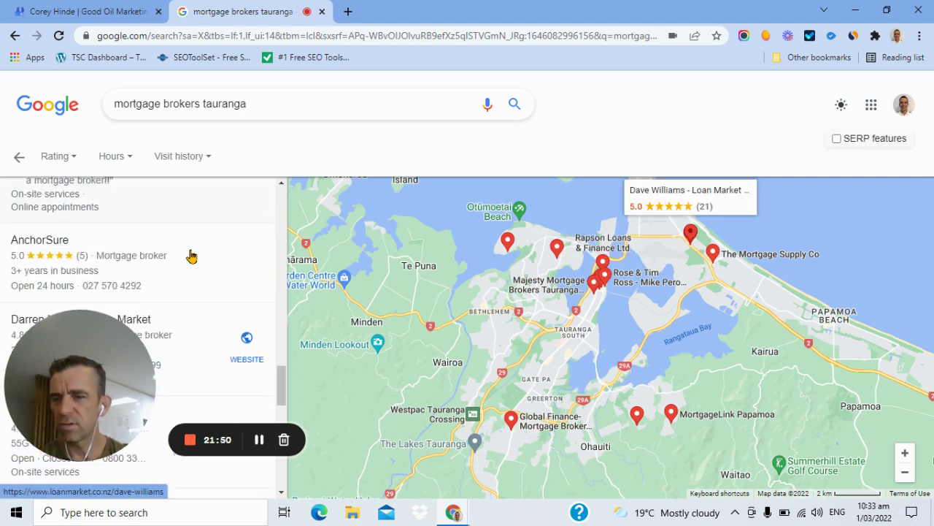
{"action": "scroll", "coordinate": [191, 257], "scroll_direction": "down", "scroll_amount": 1}
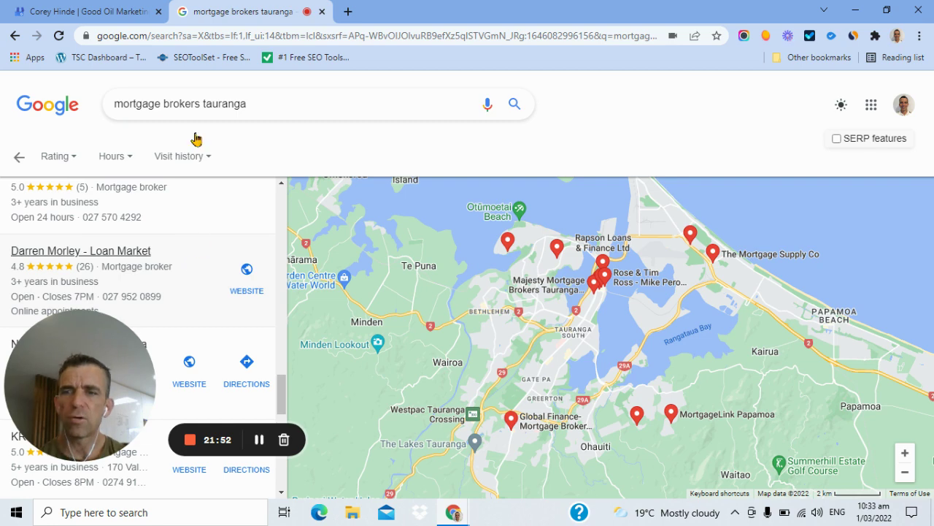
{"action": "left_click", "coordinate": [20, 157]}
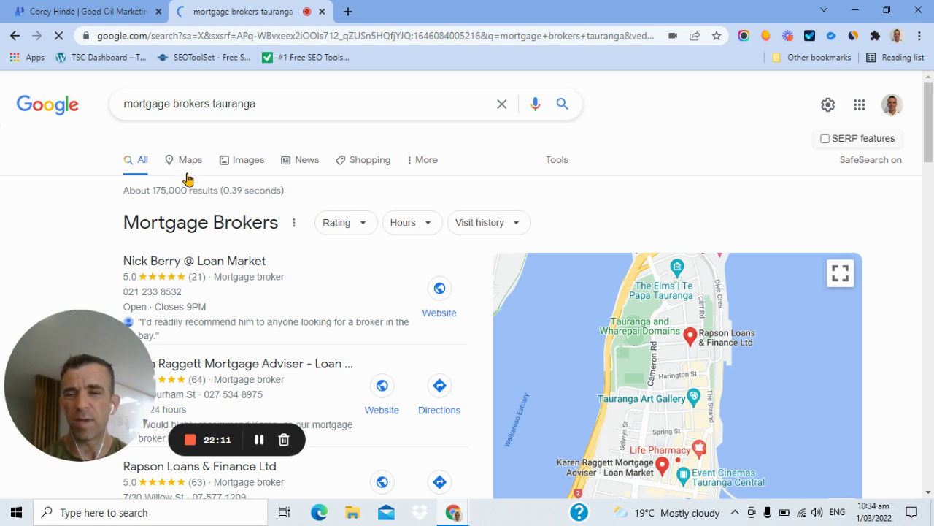
Return to the Business Profile Manager tab showing the agency's Reviews page
{"action": "left_click", "coordinate": [111, 13]}
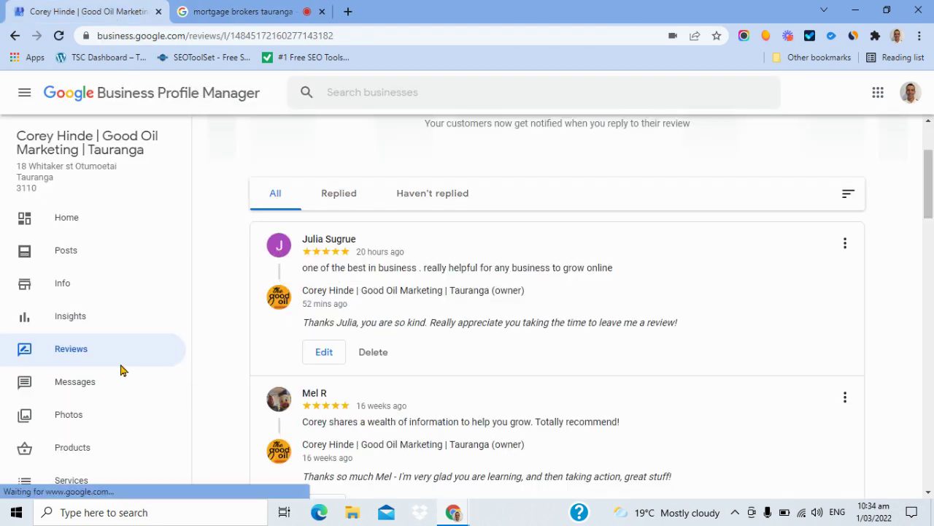
{"action": "mouse_move", "coordinate": [121, 364]}
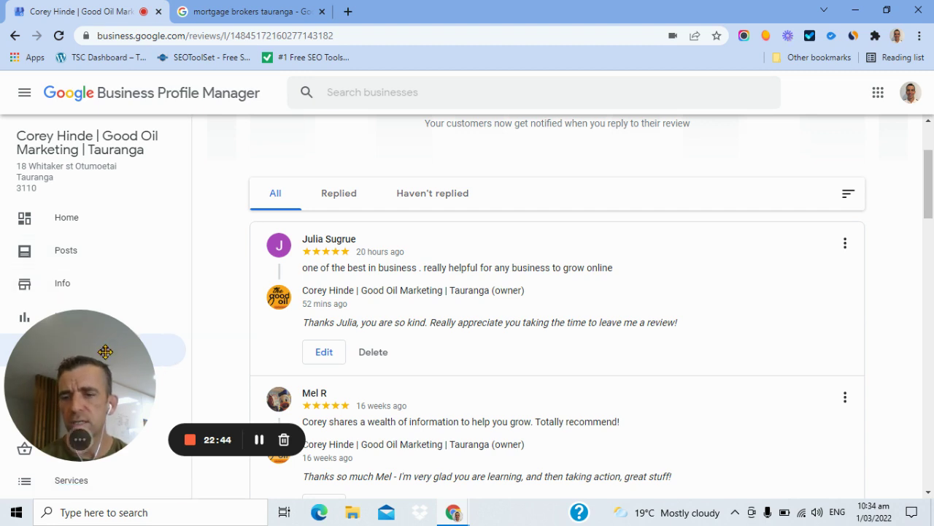
{"action": "left_click_drag", "start_coordinate": [167, 244], "coordinate": [172, 236]}
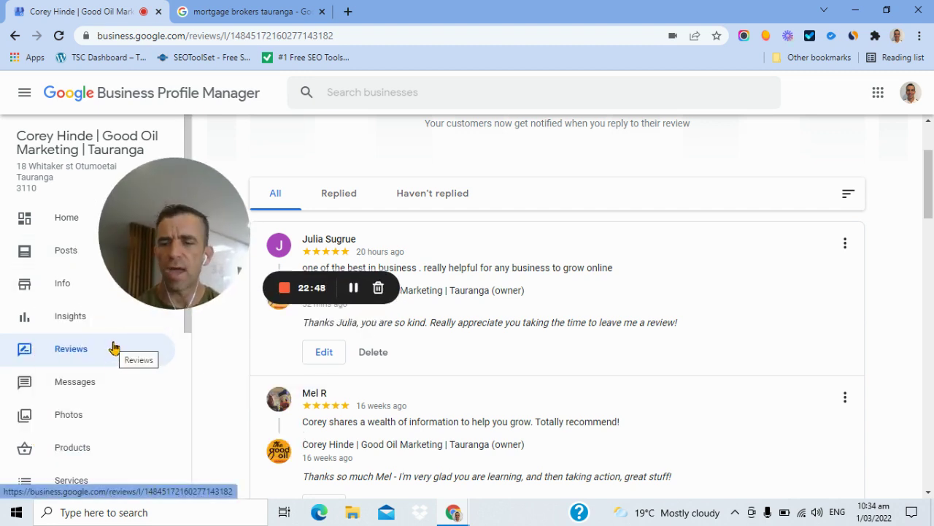
{"action": "scroll", "coordinate": [115, 347], "scroll_direction": "down", "scroll_amount": 2}
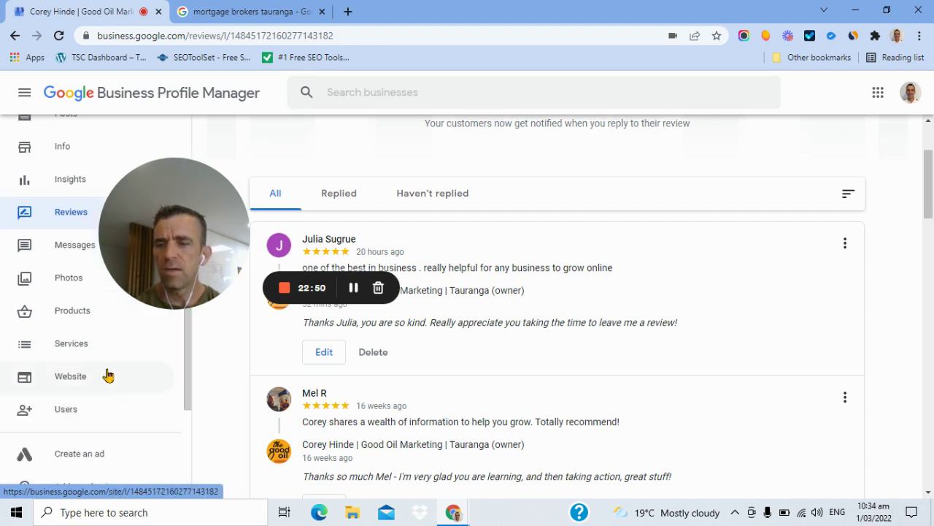
{"action": "scroll", "coordinate": [106, 375], "scroll_direction": "up", "scroll_amount": 1}
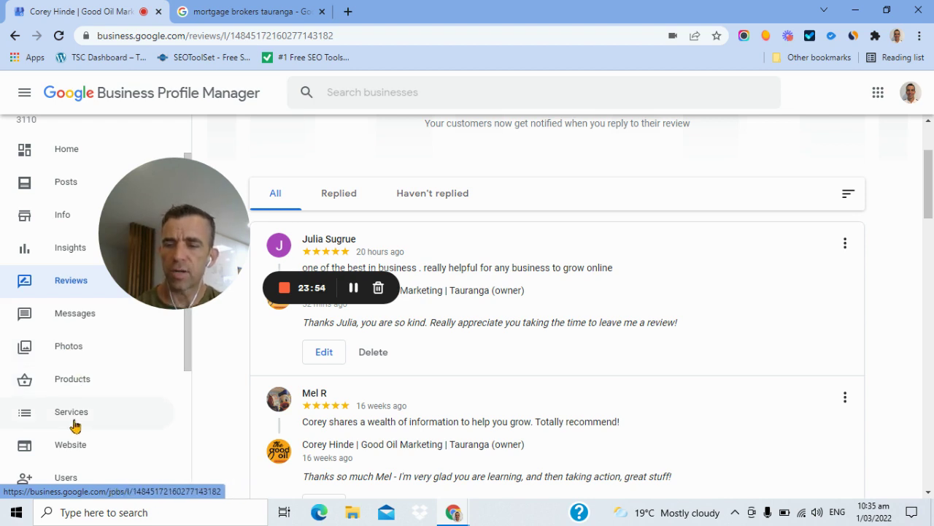
{"action": "scroll", "coordinate": [117, 407], "scroll_direction": "down", "scroll_amount": 1}
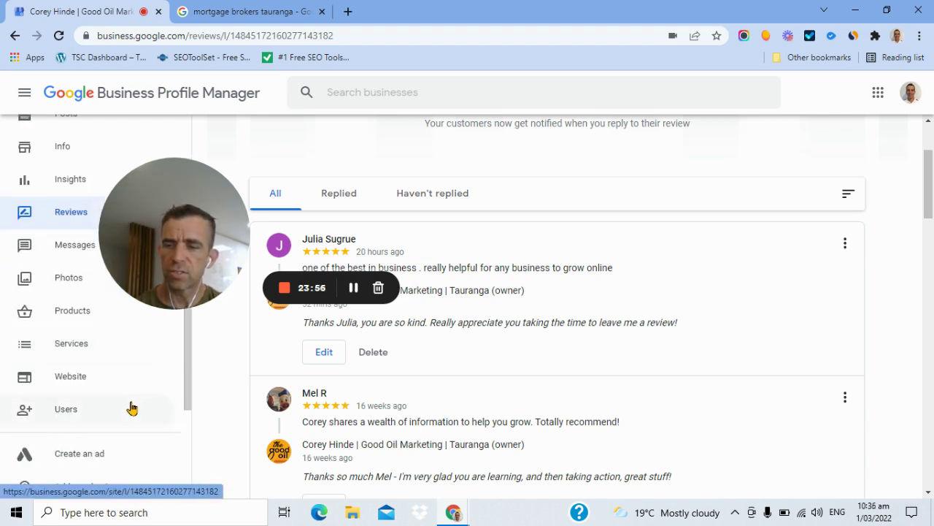
Open the profile's Website page from the sidebar and scroll down it
{"action": "left_click", "coordinate": [79, 378]}
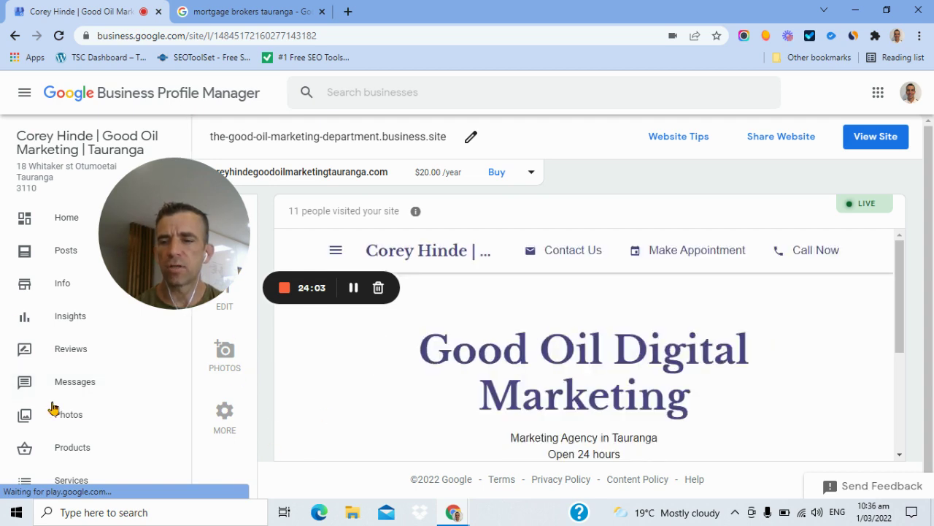
{"action": "scroll", "coordinate": [105, 430], "scroll_direction": "down", "scroll_amount": 3}
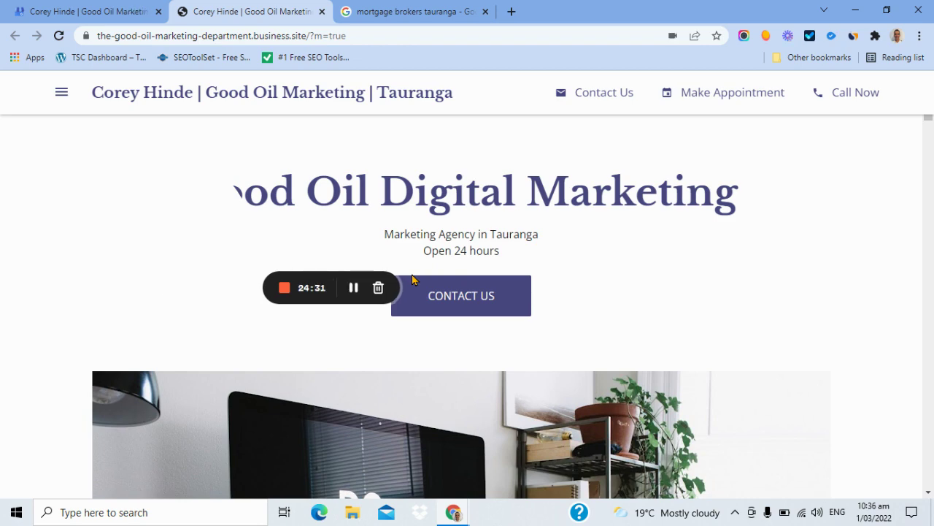
{"action": "scroll", "coordinate": [650, 265], "scroll_direction": "down", "scroll_amount": 1}
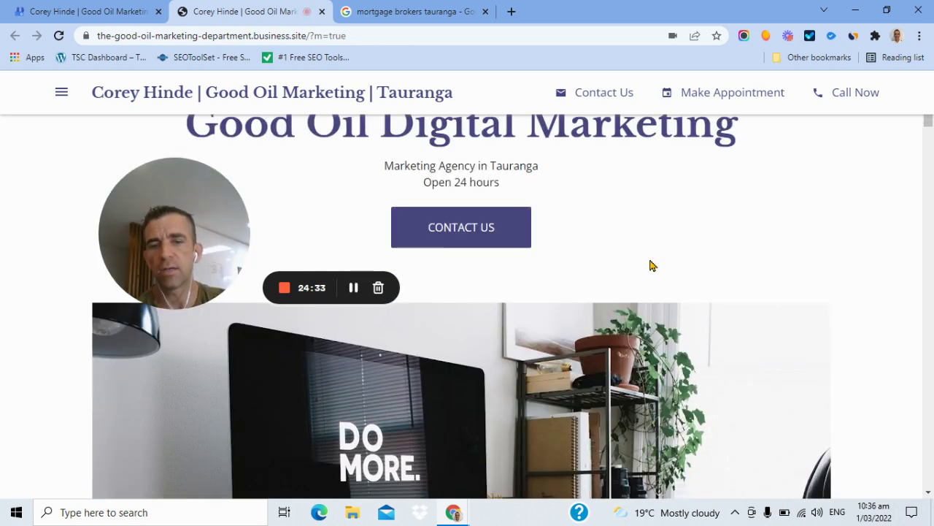
{"action": "scroll", "coordinate": [650, 265], "scroll_direction": "down", "scroll_amount": 2}
{"action": "scroll", "coordinate": [651, 265], "scroll_direction": "down", "scroll_amount": 4}
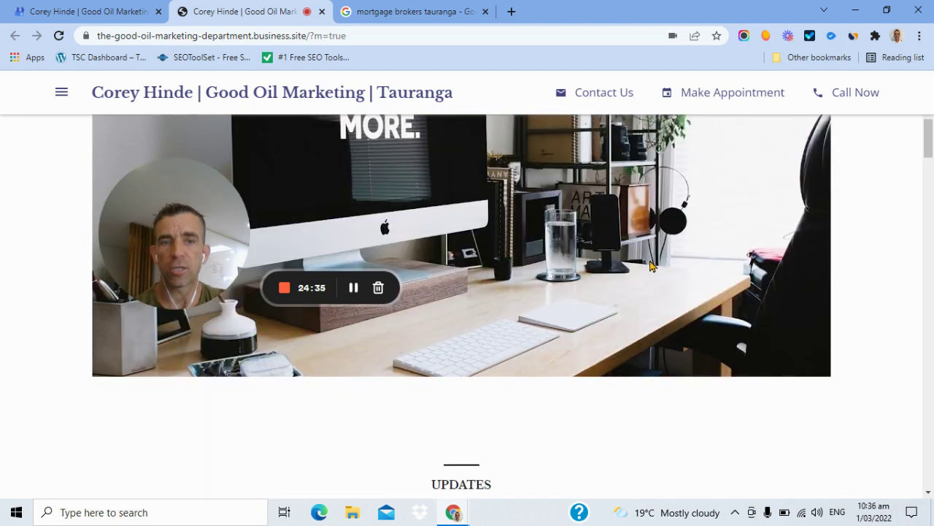
{"action": "scroll", "coordinate": [633, 334], "scroll_direction": "up", "scroll_amount": 3}
{"action": "scroll", "coordinate": [632, 334], "scroll_direction": "up", "scroll_amount": 2}
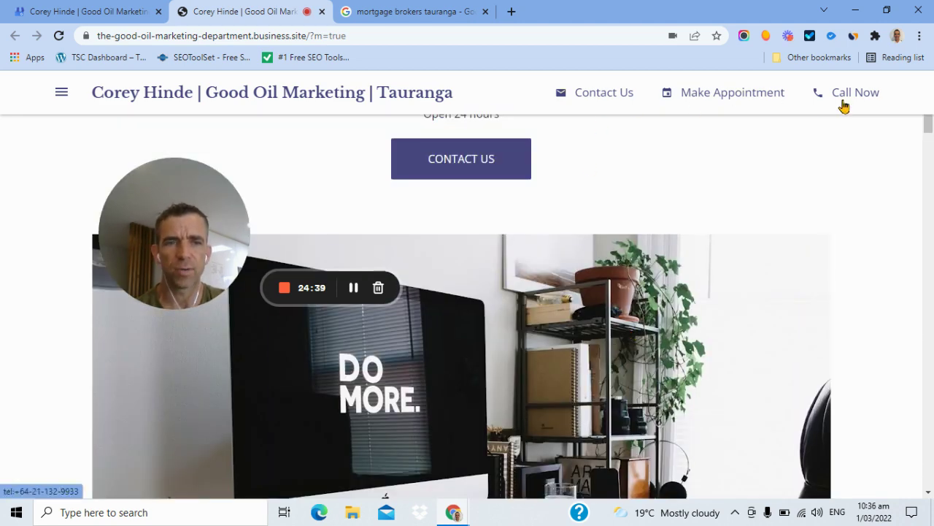
{"action": "scroll", "coordinate": [501, 320], "scroll_direction": "up", "scroll_amount": 2}
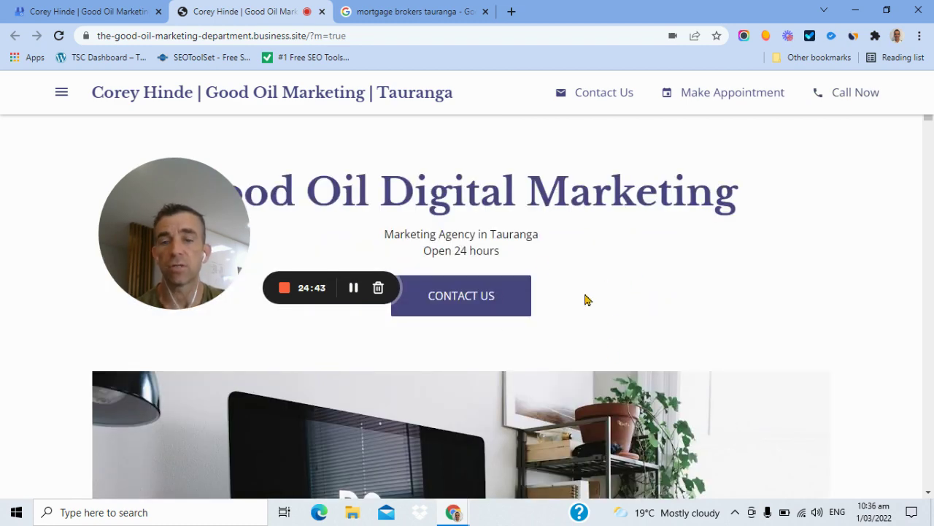
{"action": "scroll", "coordinate": [441, 338], "scroll_direction": "down", "scroll_amount": 3}
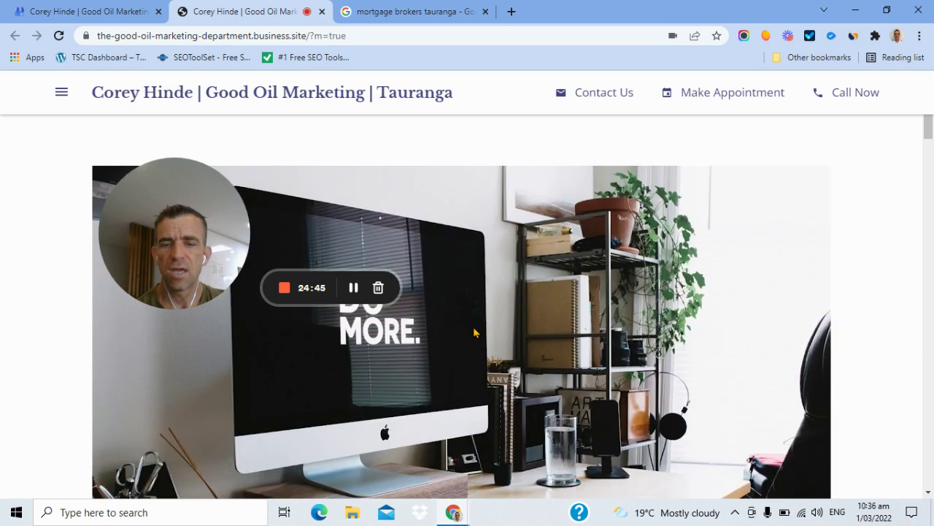
{"action": "scroll", "coordinate": [211, 469], "scroll_direction": "down", "scroll_amount": 4}
{"action": "scroll", "coordinate": [234, 438], "scroll_direction": "down", "scroll_amount": 2}
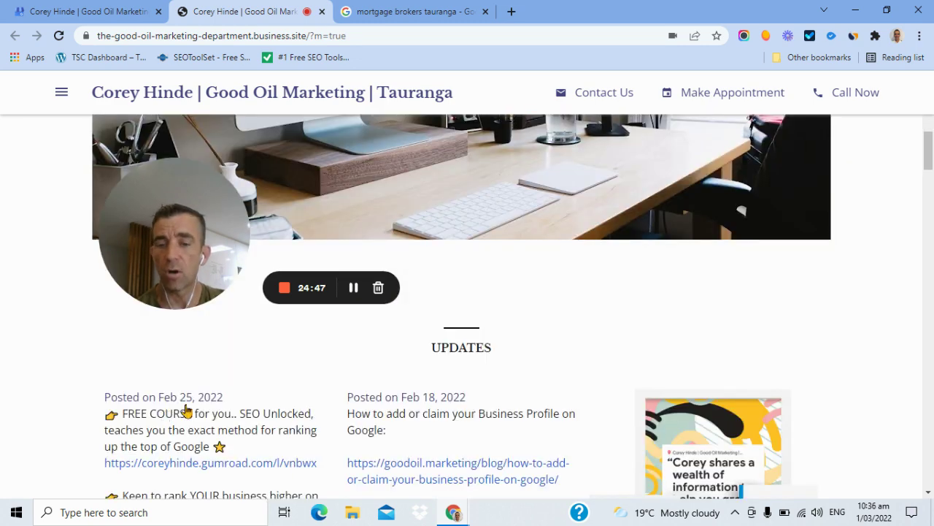
{"action": "scroll", "coordinate": [572, 402], "scroll_direction": "down", "scroll_amount": 1}
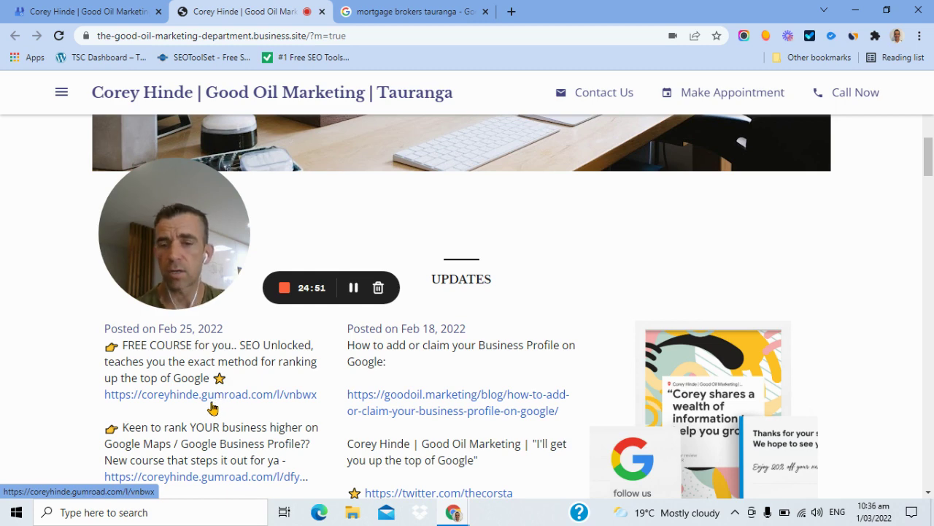
{"action": "scroll", "coordinate": [471, 398], "scroll_direction": "down", "scroll_amount": 1}
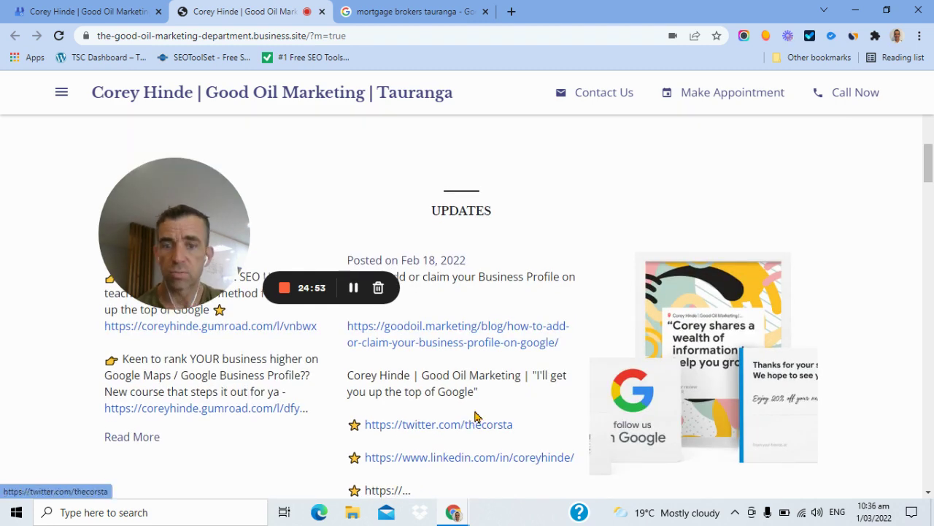
{"action": "scroll", "coordinate": [312, 441], "scroll_direction": "down", "scroll_amount": 2}
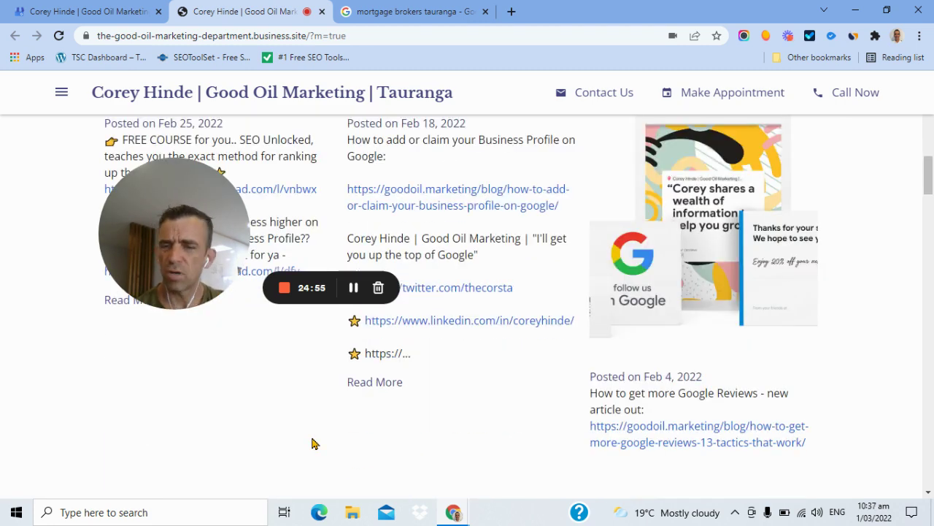
{"action": "scroll", "coordinate": [312, 442], "scroll_direction": "down", "scroll_amount": 2}
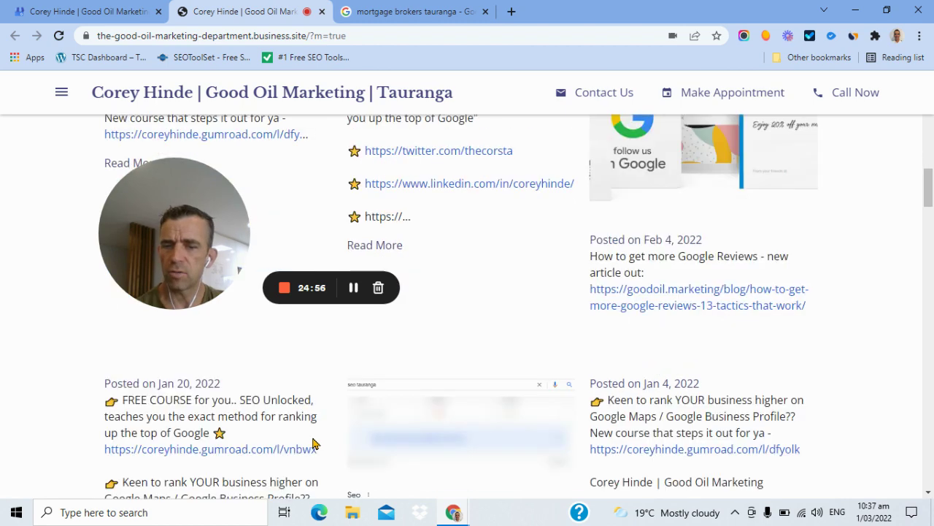
{"action": "left_click", "coordinate": [322, 11]}
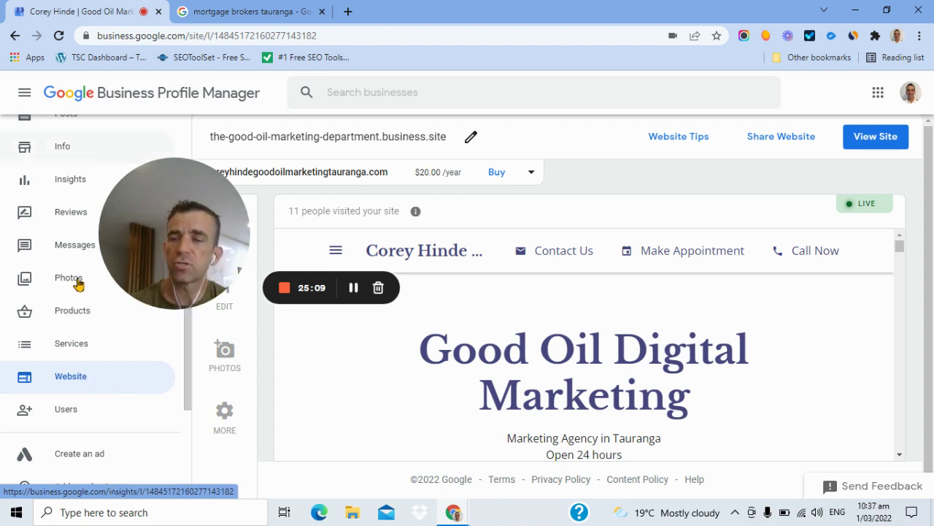
{"action": "scroll", "coordinate": [78, 295], "scroll_direction": "up", "scroll_amount": 1}
{"action": "scroll", "coordinate": [463, 334], "scroll_direction": "down", "scroll_amount": 5}
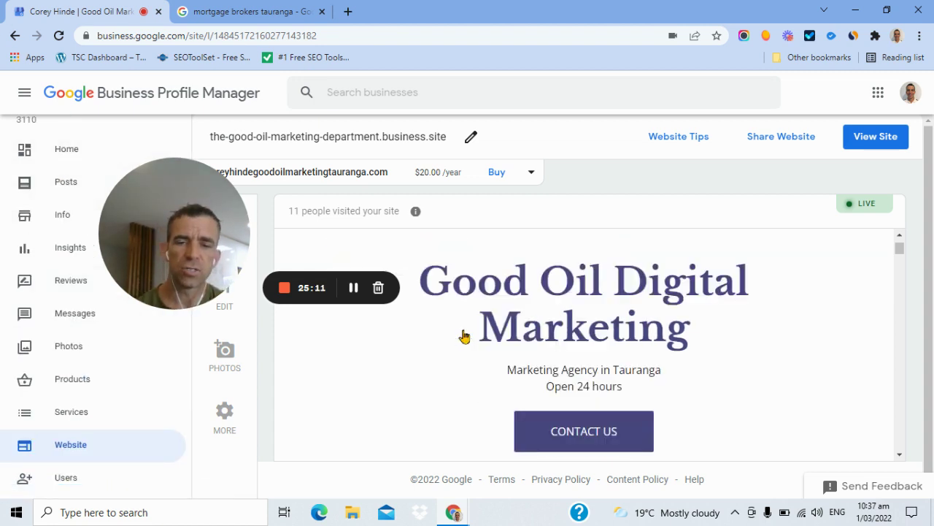
{"action": "scroll", "coordinate": [487, 357], "scroll_direction": "down", "scroll_amount": 5}
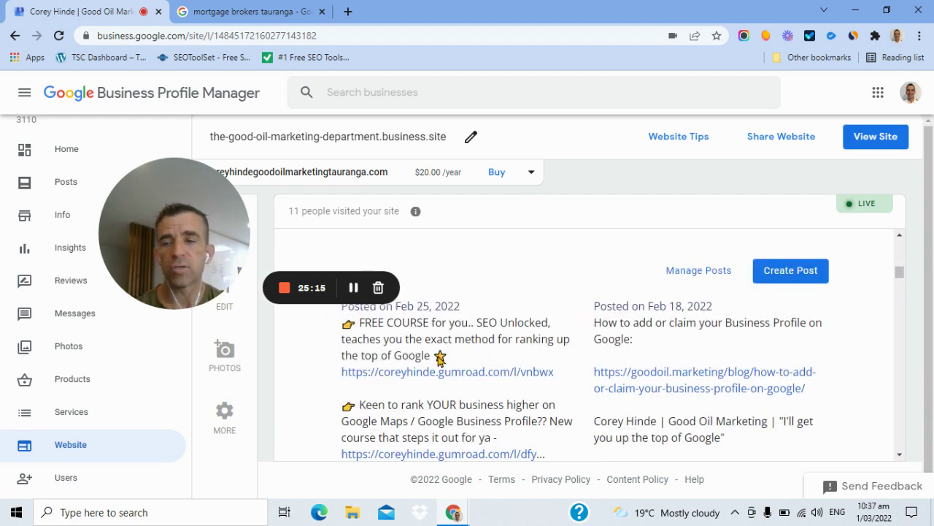
{"action": "scroll", "coordinate": [146, 380], "scroll_direction": "down", "scroll_amount": 1}
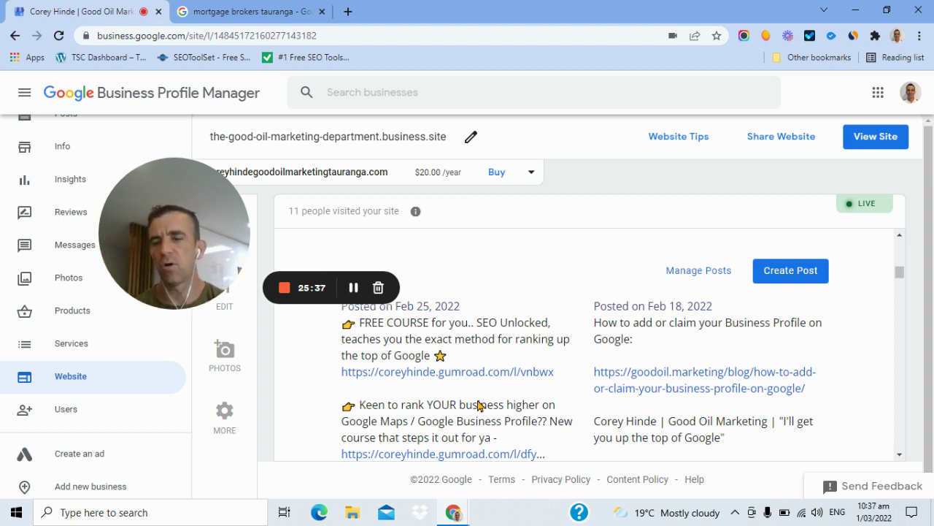
{"action": "scroll", "coordinate": [126, 338], "scroll_direction": "down", "scroll_amount": 1}
{"action": "scroll", "coordinate": [119, 341], "scroll_direction": "down", "scroll_amount": 1}
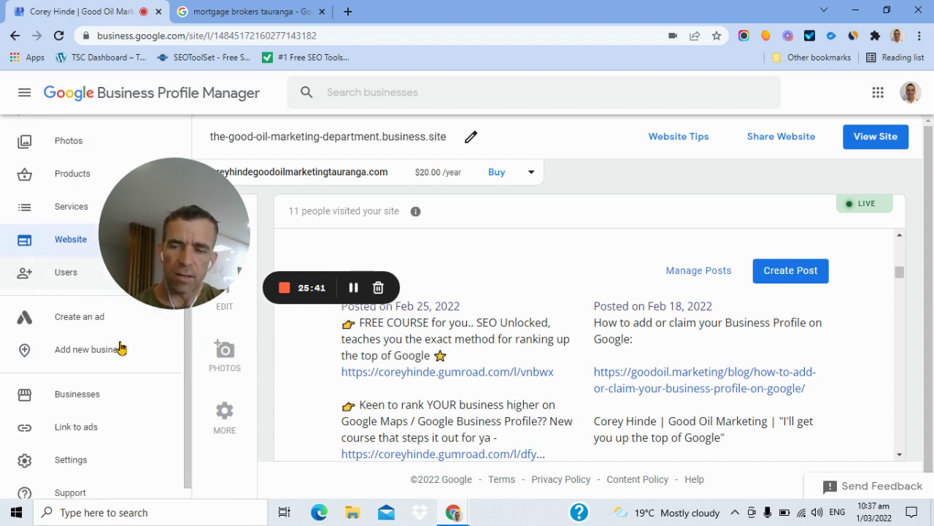
{"action": "scroll", "coordinate": [120, 348], "scroll_direction": "up", "scroll_amount": 3}
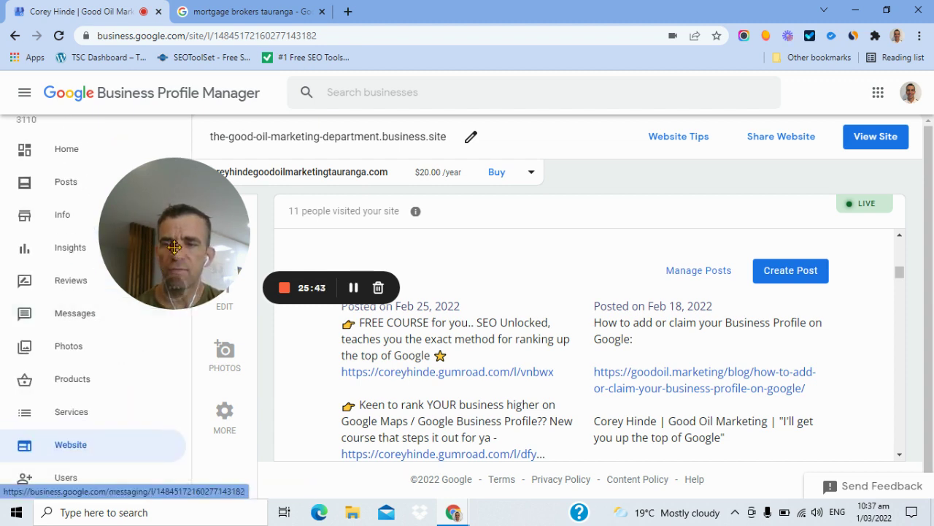
{"action": "left_click_drag", "start_coordinate": [174, 247], "coordinate": [212, 235]}
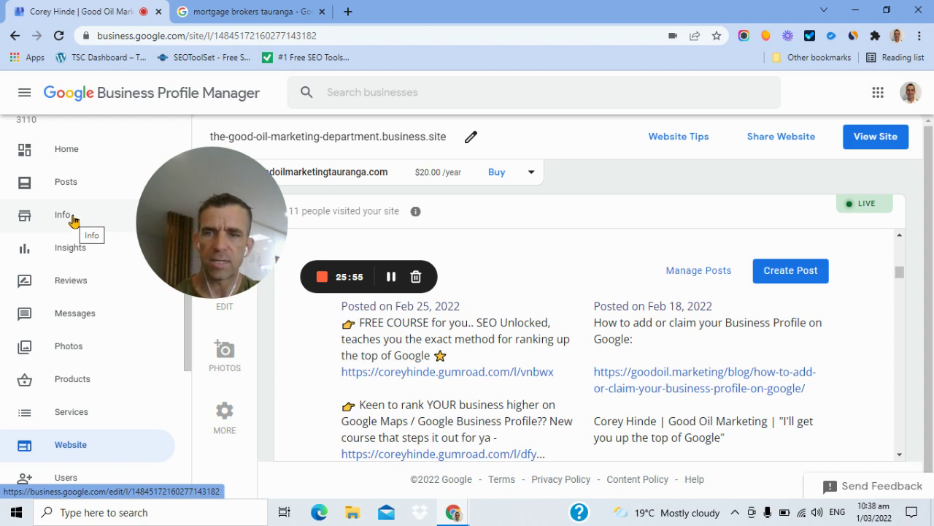
{"action": "scroll", "coordinate": [73, 221], "scroll_direction": "up", "scroll_amount": 2}
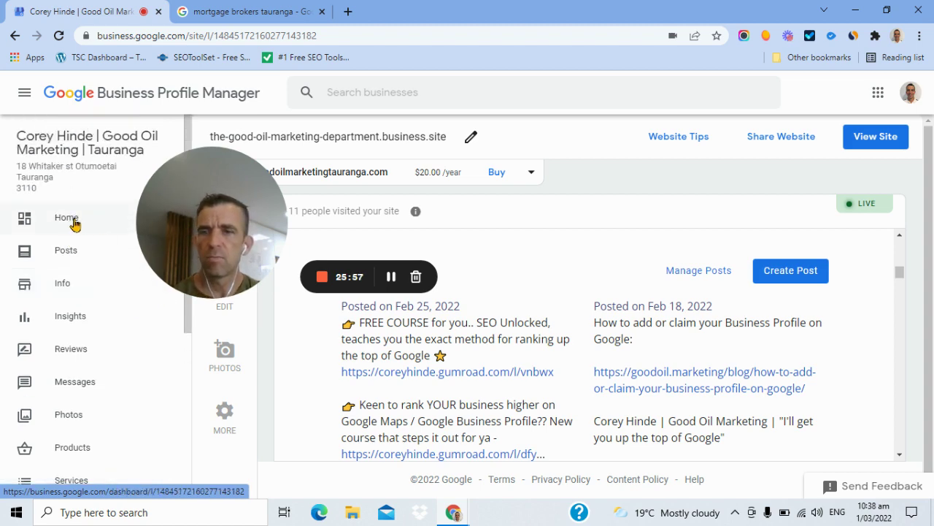
Return to the Good Oil Marketing Home dashboard from the sidebar
{"action": "left_click", "coordinate": [74, 224]}
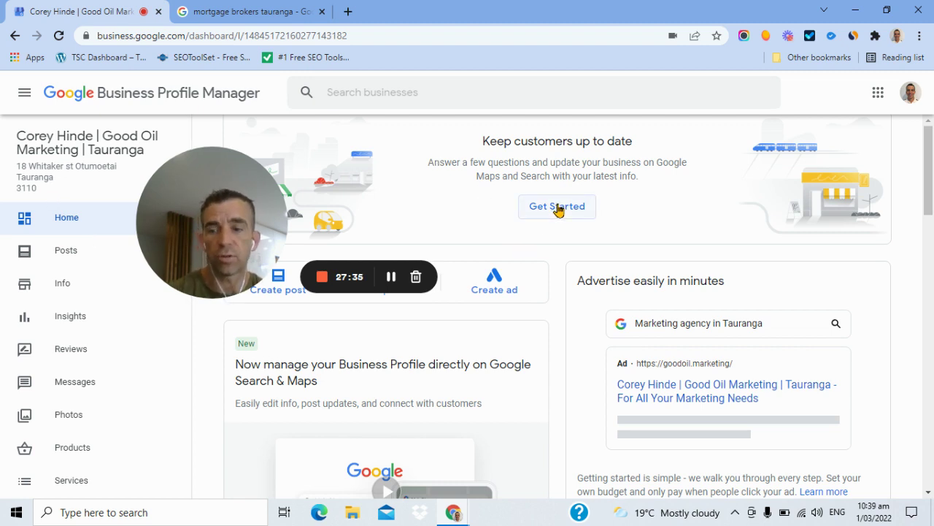
Scroll the Home dashboard down to the Performance card's 28-day view and search figures
{"action": "scroll", "coordinate": [451, 359], "scroll_direction": "down", "scroll_amount": 3}
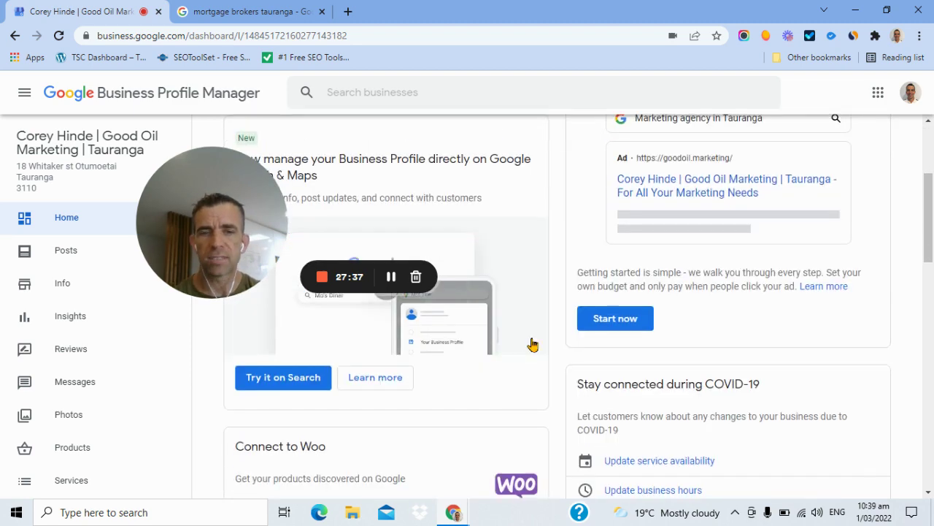
{"action": "scroll", "coordinate": [667, 183], "scroll_direction": "up", "scroll_amount": 3}
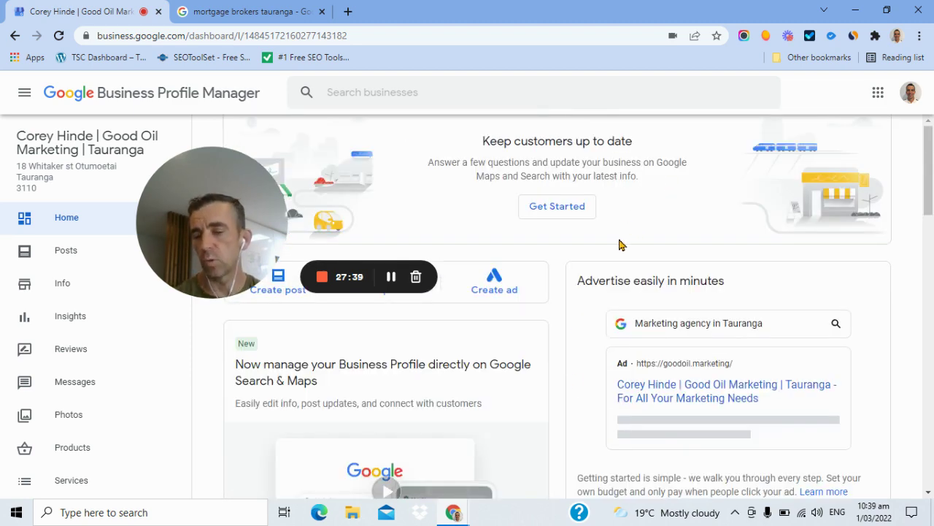
{"action": "scroll", "coordinate": [615, 348], "scroll_direction": "down", "scroll_amount": 6}
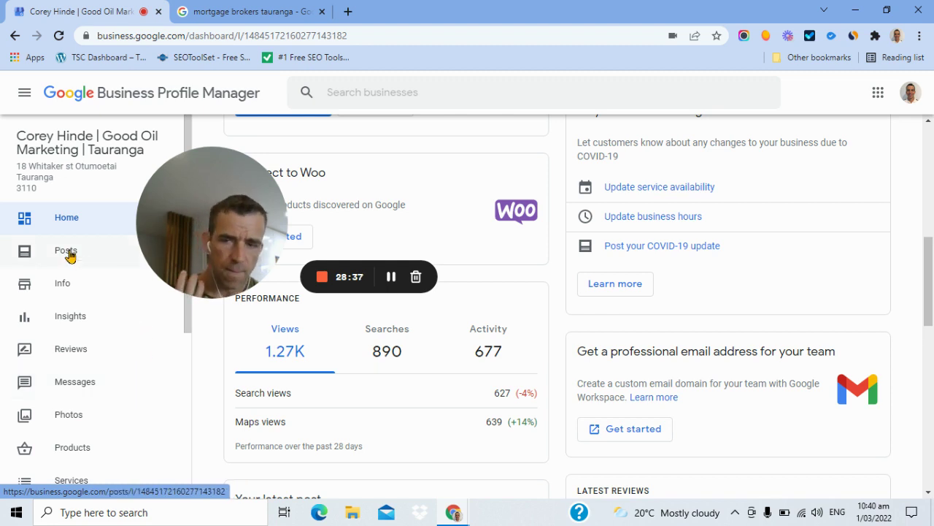
Show the Posts page, with the newest FREE COURSE post at 4 views
{"action": "left_click", "coordinate": [69, 251]}
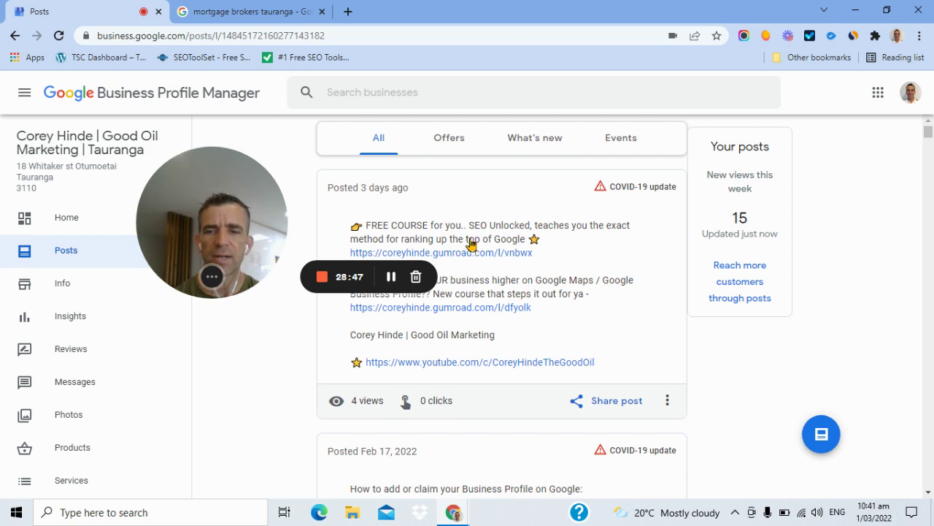
{"action": "left_click_drag", "start_coordinate": [280, 216], "coordinate": [229, 196]}
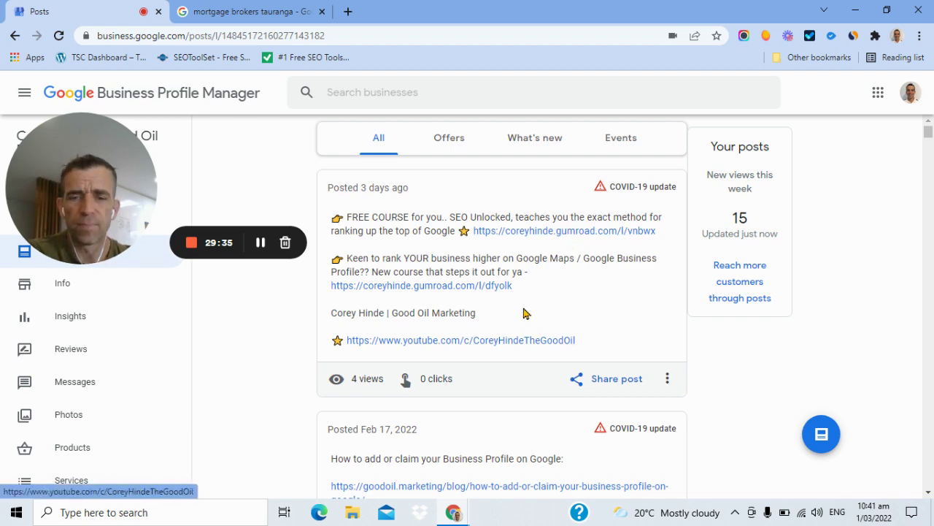
Browse the existing posts, then start a new post with the Create post button
{"action": "scroll", "coordinate": [522, 309], "scroll_direction": "down", "scroll_amount": 1}
{"action": "scroll", "coordinate": [523, 309], "scroll_direction": "down", "scroll_amount": 2}
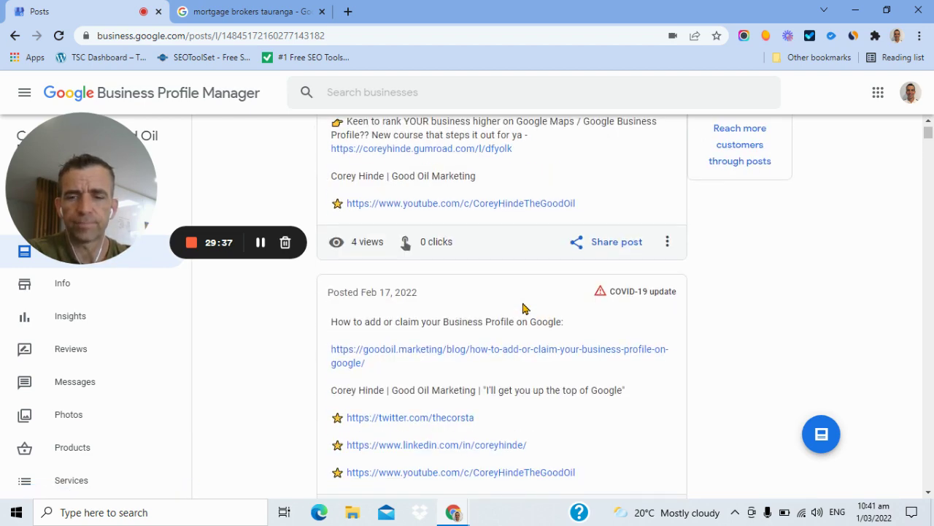
{"action": "scroll", "coordinate": [522, 307], "scroll_direction": "down", "scroll_amount": 1}
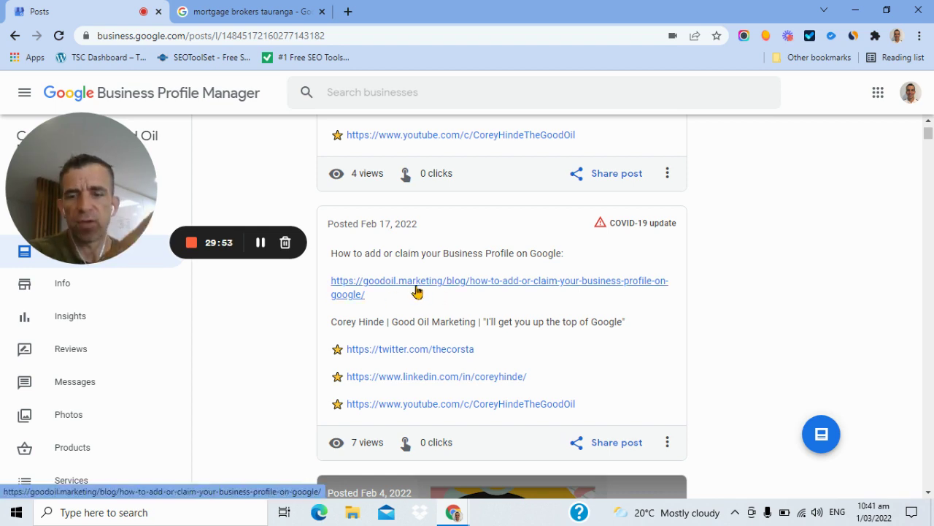
{"action": "scroll", "coordinate": [417, 290], "scroll_direction": "down", "scroll_amount": 1}
{"action": "scroll", "coordinate": [417, 291], "scroll_direction": "down", "scroll_amount": 5}
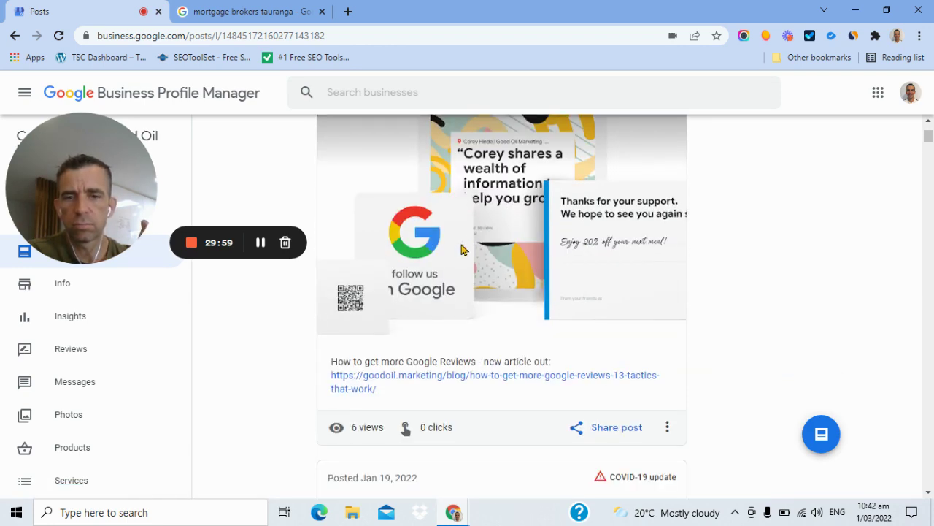
{"action": "scroll", "coordinate": [461, 249], "scroll_direction": "down", "scroll_amount": 1}
{"action": "scroll", "coordinate": [461, 249], "scroll_direction": "down", "scroll_amount": 5}
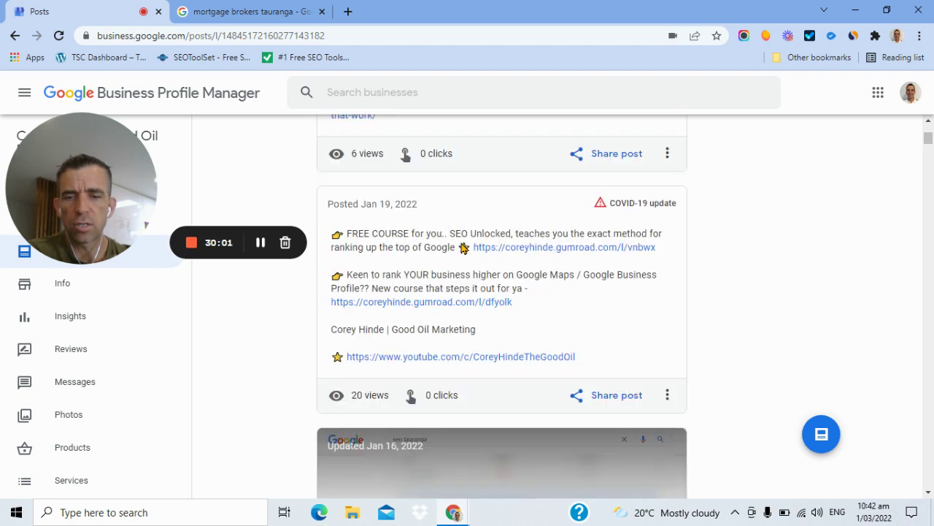
{"action": "left_click", "coordinate": [823, 434]}
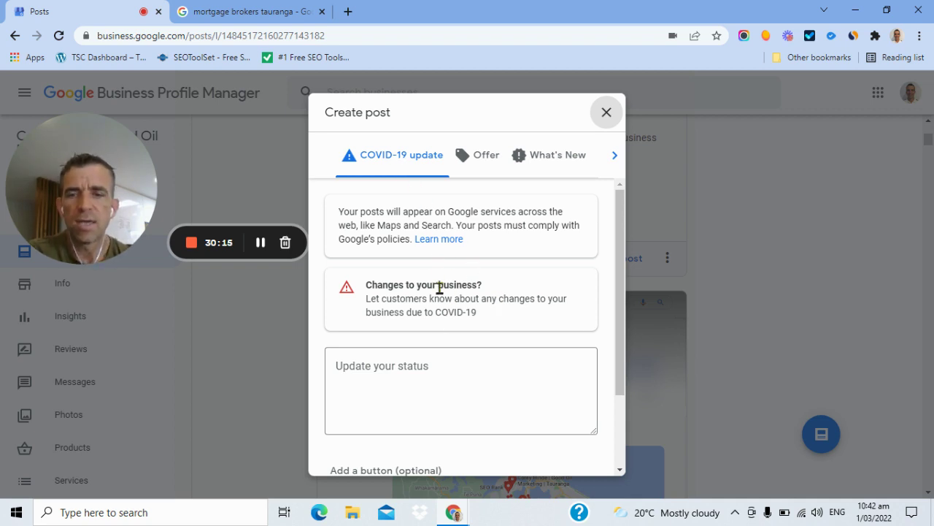
Switch the new post to the What's New type and enlarge its text box
{"action": "left_click", "coordinate": [558, 157]}
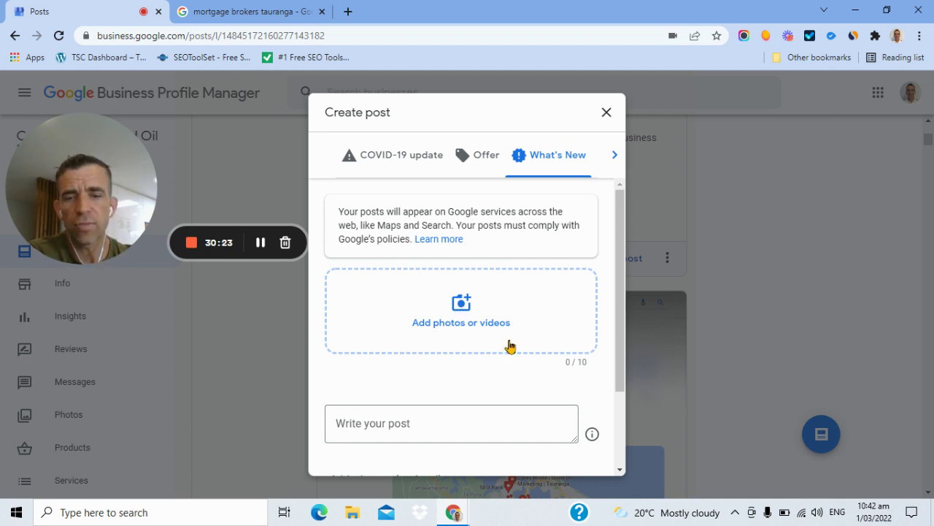
{"action": "scroll", "coordinate": [617, 368], "scroll_direction": "down", "scroll_amount": 1}
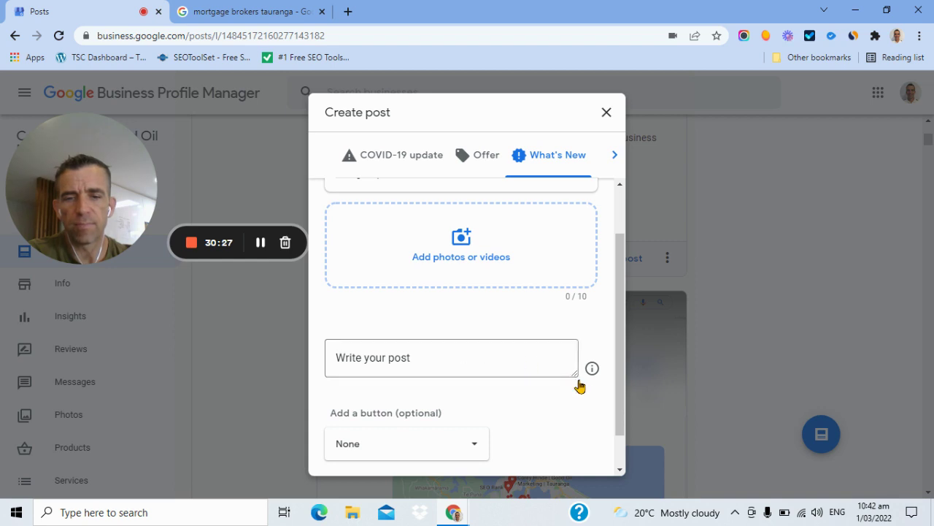
{"action": "left_click_drag", "start_coordinate": [576, 373], "coordinate": [584, 421]}
{"action": "left_click", "coordinate": [476, 372]}
Check the Add a button choices, then close the post without publishing
{"action": "scroll", "coordinate": [476, 371], "scroll_direction": "down", "scroll_amount": 1}
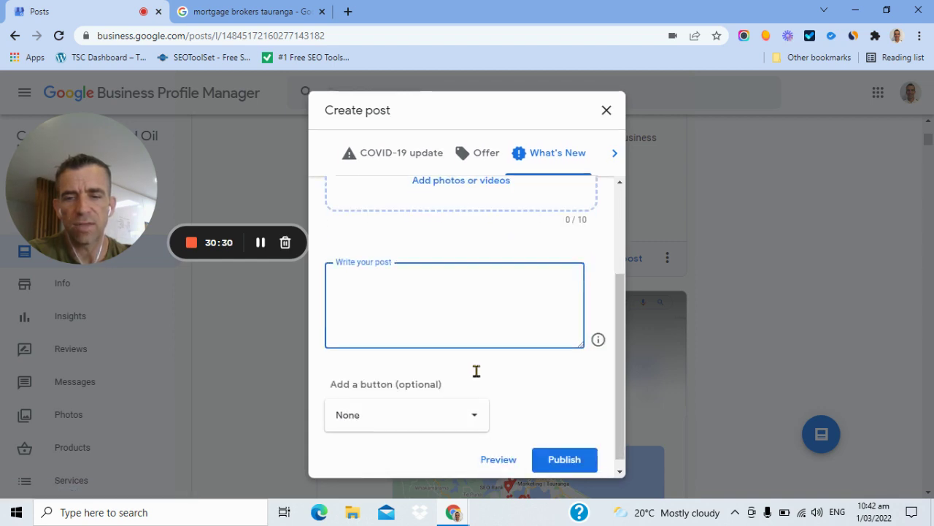
{"action": "left_click", "coordinate": [480, 409]}
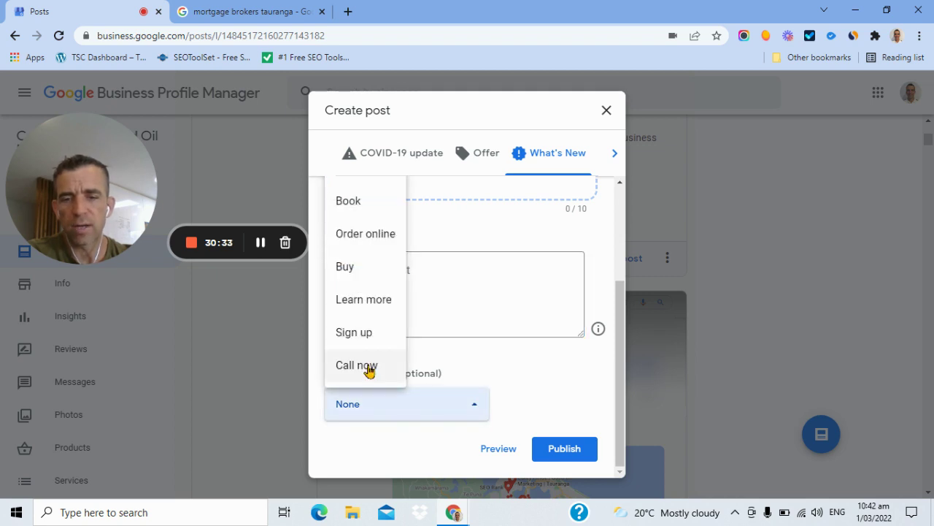
{"action": "left_click", "coordinate": [606, 111]}
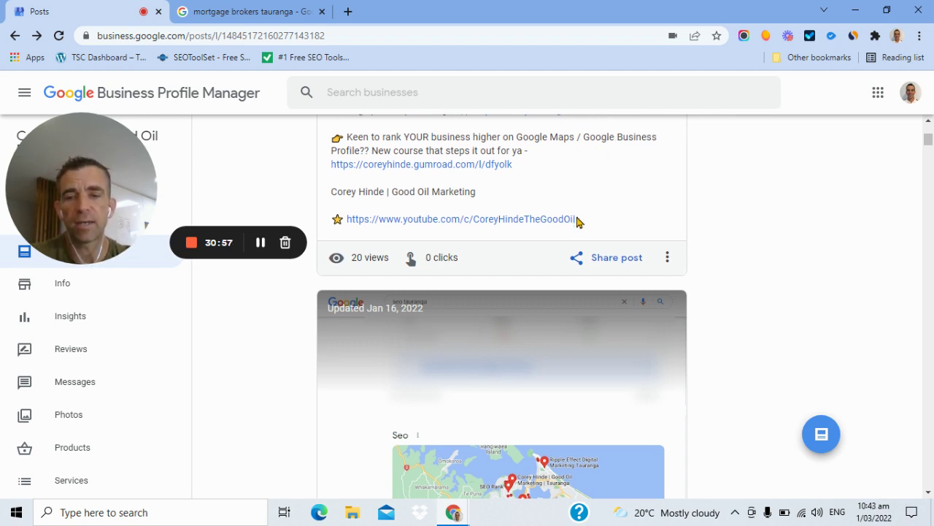
{"action": "scroll", "coordinate": [578, 222], "scroll_direction": "down", "scroll_amount": 3}
{"action": "scroll", "coordinate": [578, 222], "scroll_direction": "down", "scroll_amount": 4}
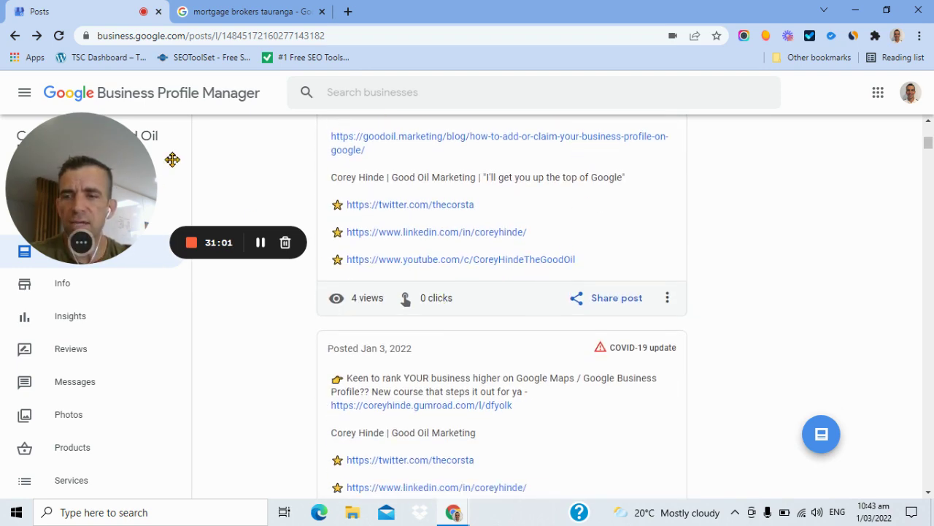
{"action": "left_click_drag", "start_coordinate": [276, 161], "coordinate": [277, 161]}
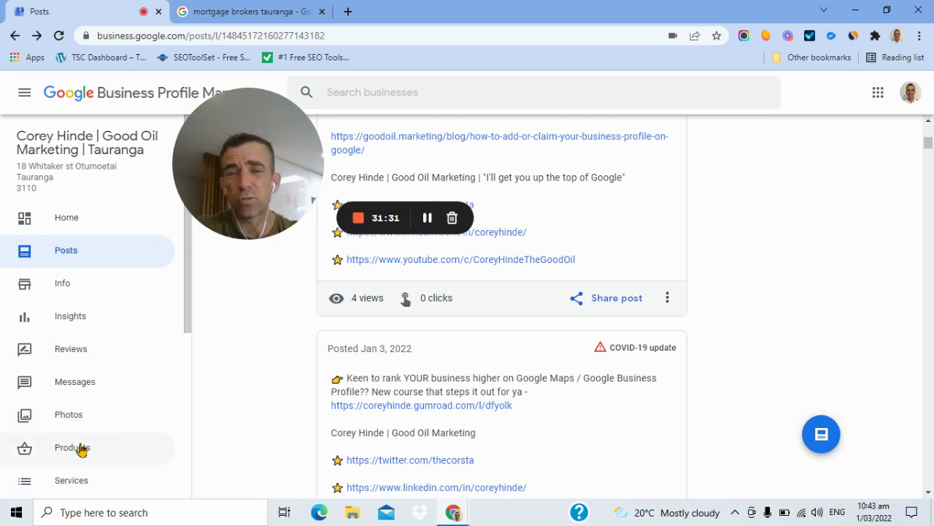
{"action": "scroll", "coordinate": [77, 433], "scroll_direction": "down", "scroll_amount": 1}
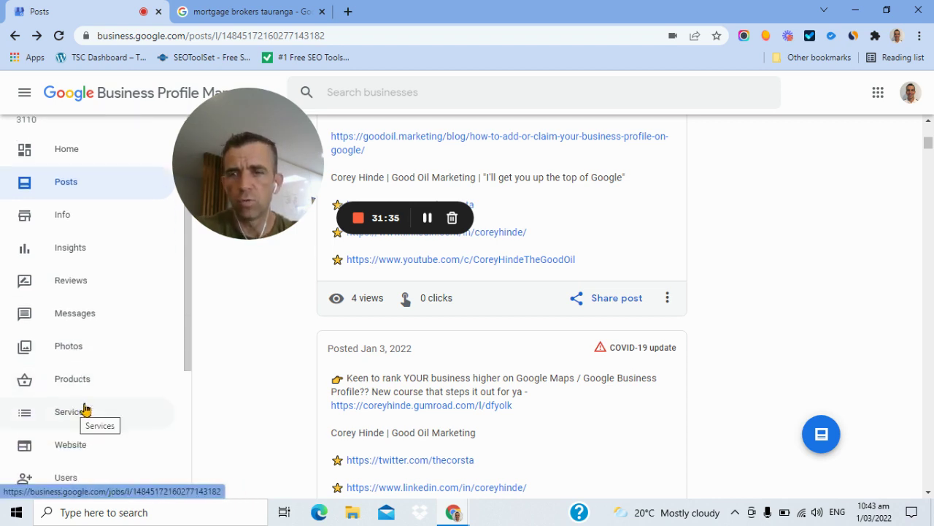
{"action": "scroll", "coordinate": [98, 384], "scroll_direction": "down", "scroll_amount": 1}
{"action": "scroll", "coordinate": [100, 385], "scroll_direction": "up", "scroll_amount": 2}
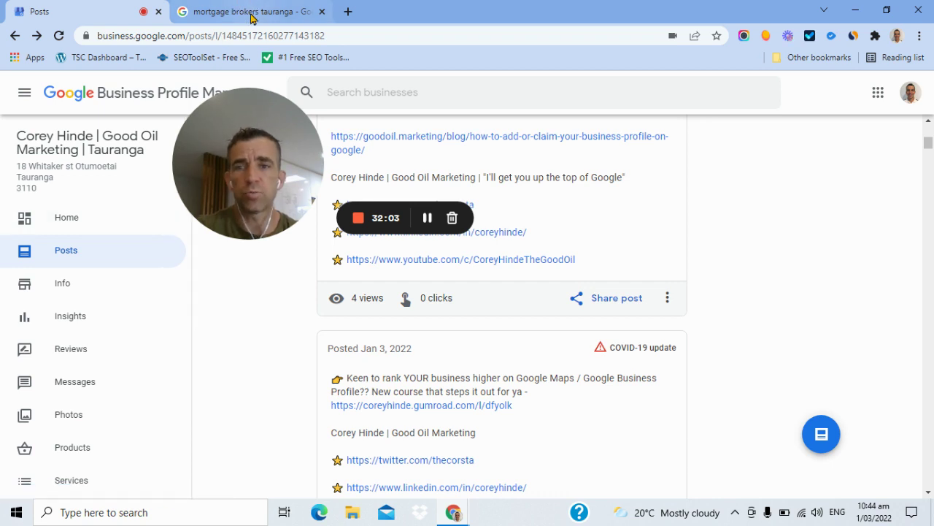
{"action": "mouse_move", "coordinate": [204, 115]}
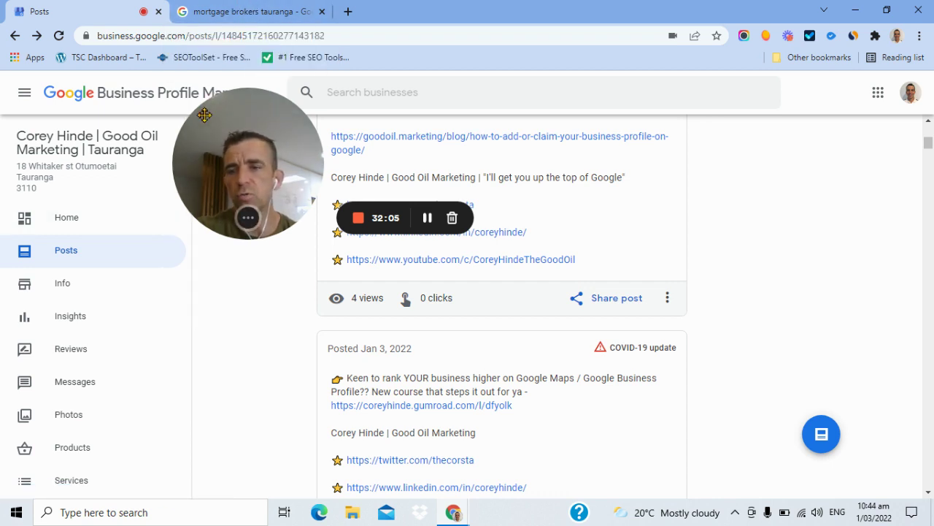